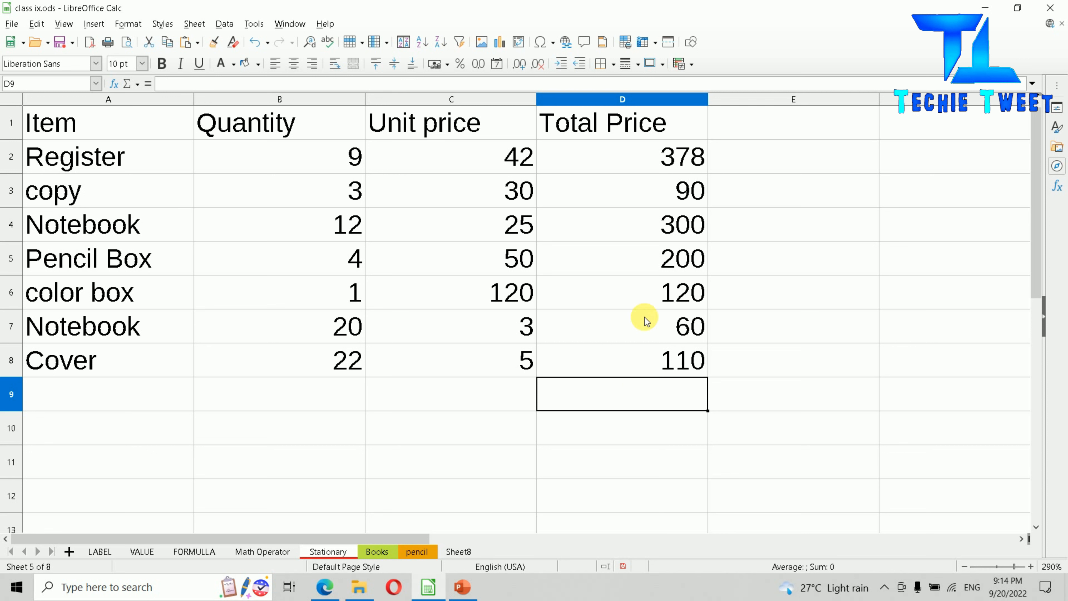
- Add up the Total Price values in cell D9 with the formula =D2+D3+D4+D5+D6+D7+D8
left_click_drag(652, 169, 656, 353)
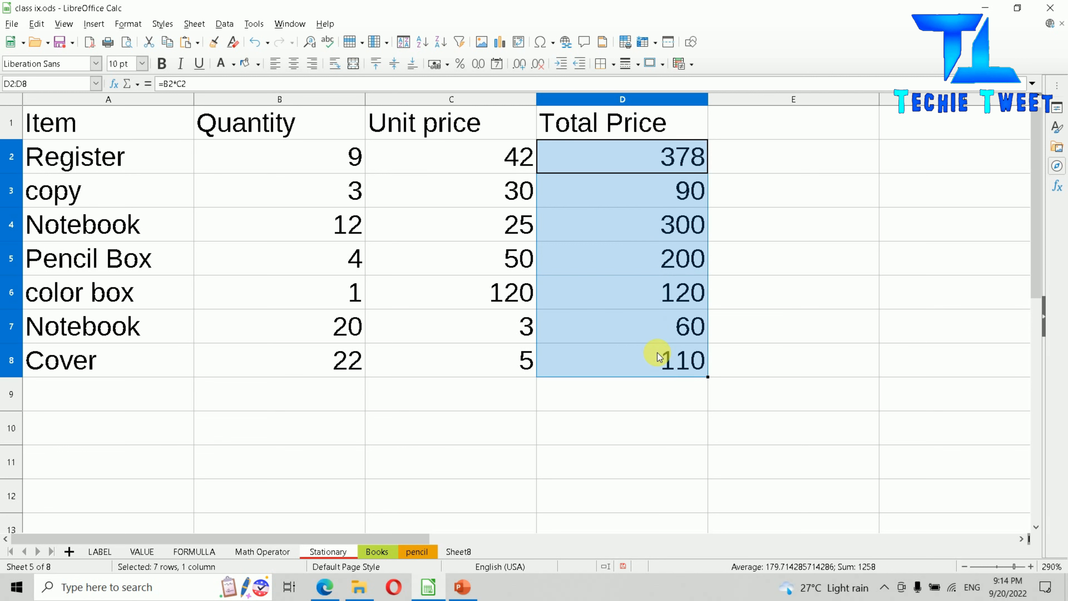
left_click(644, 397)
type("=")
left_click(603, 158)
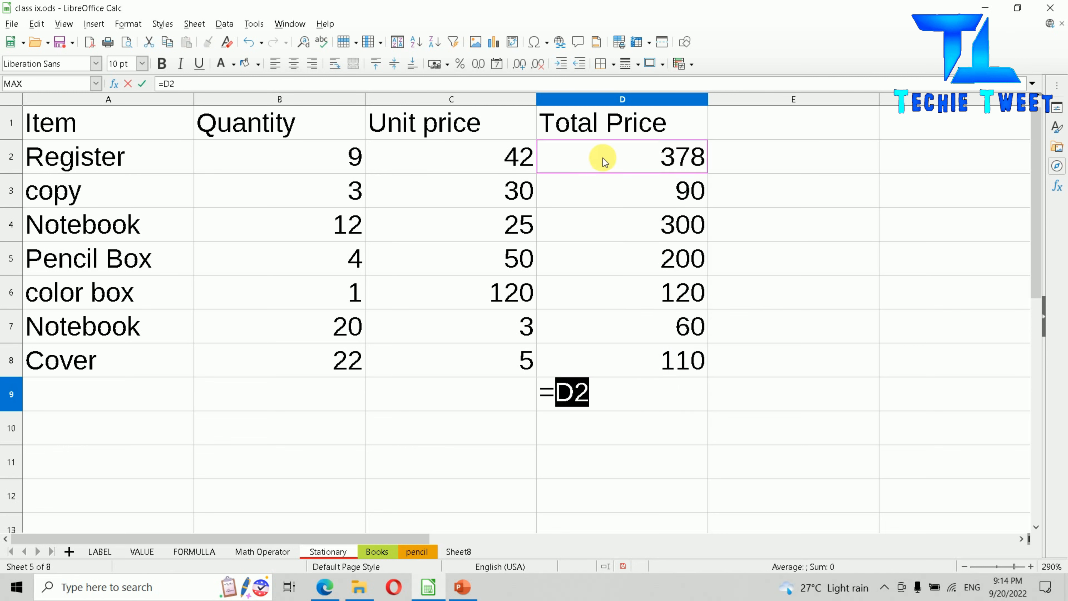
type("+")
left_click(609, 195)
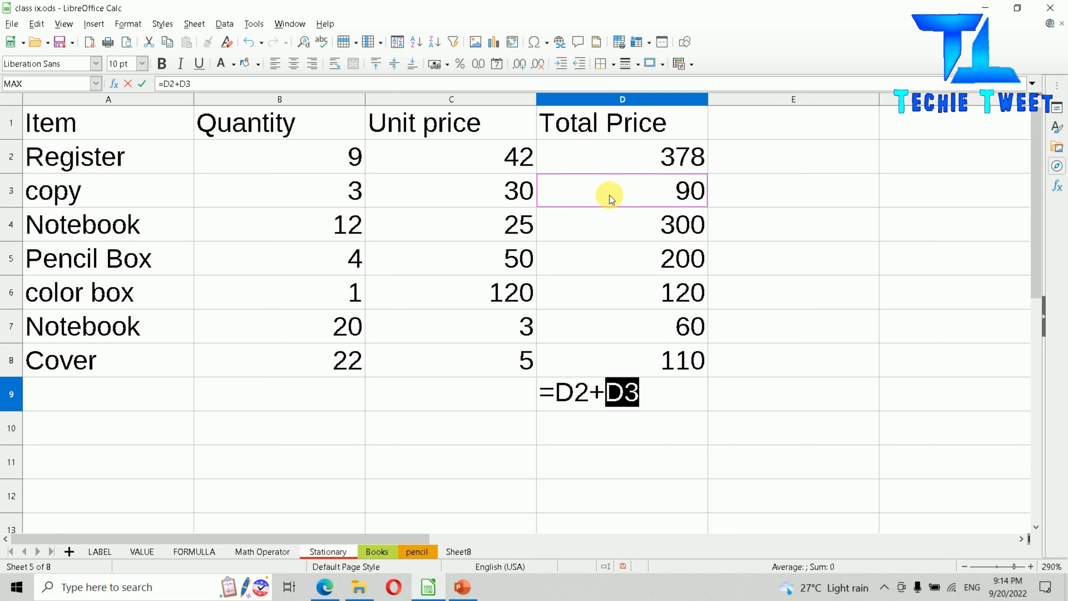
type("+")
left_click(614, 227)
type("+")
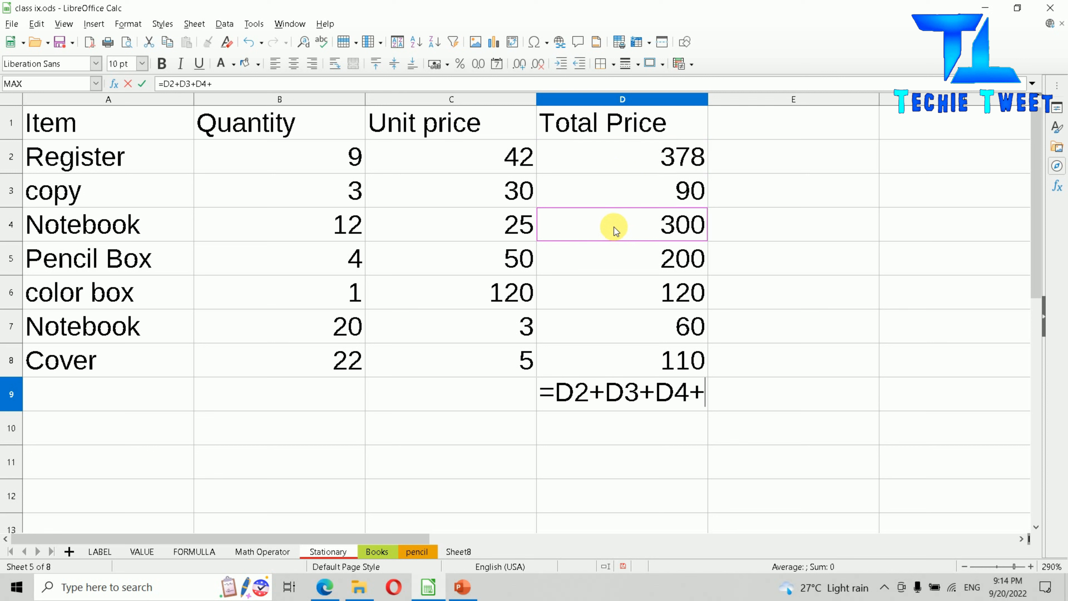
left_click(613, 269)
type("+")
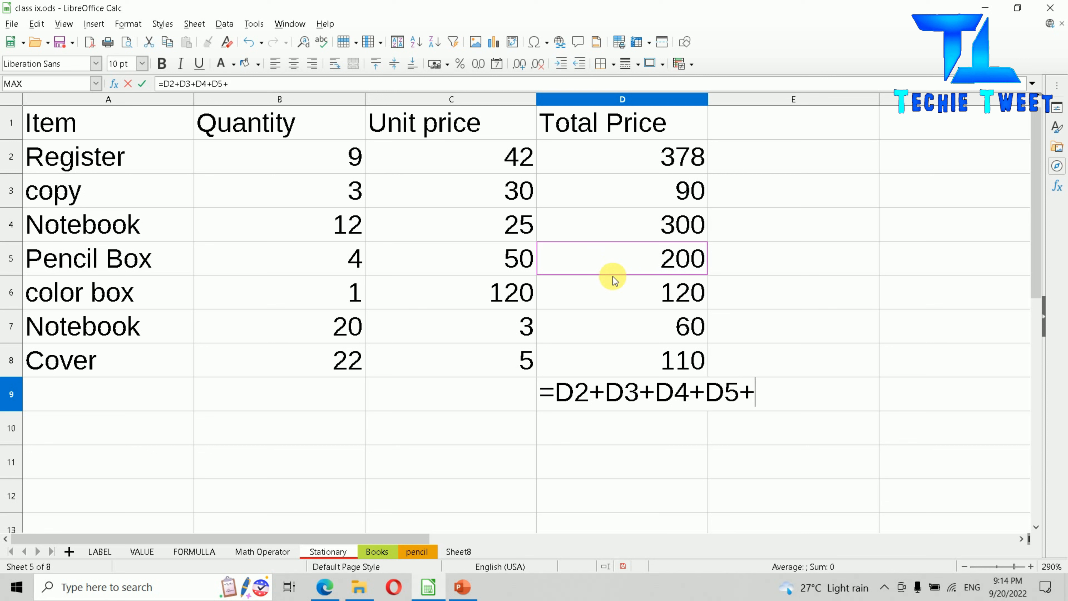
left_click(613, 292)
type("+")
left_click(603, 322)
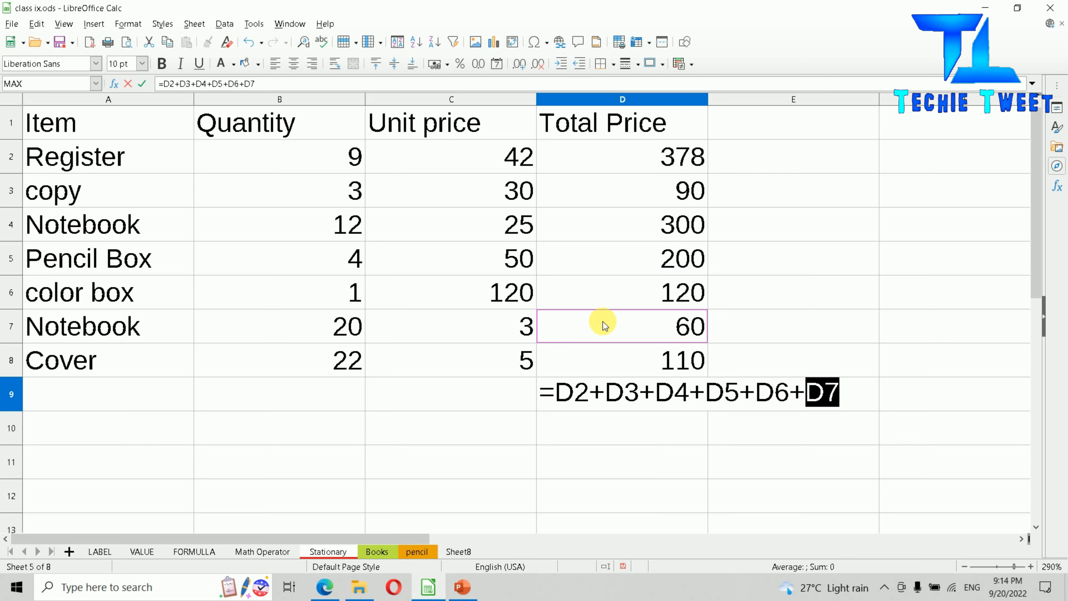
type("+")
left_click(602, 354)
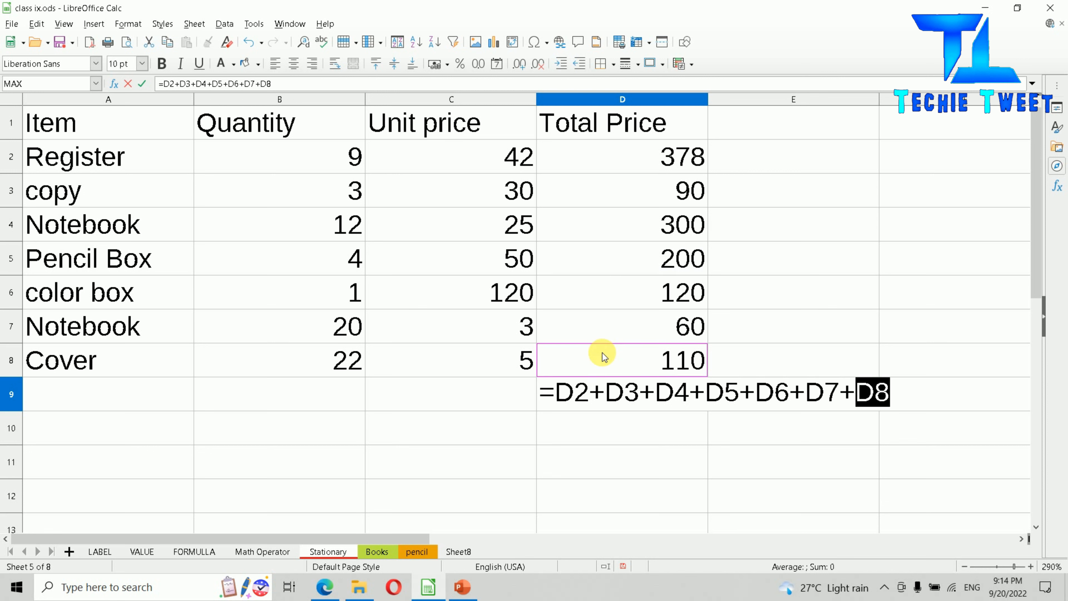
key("Return")
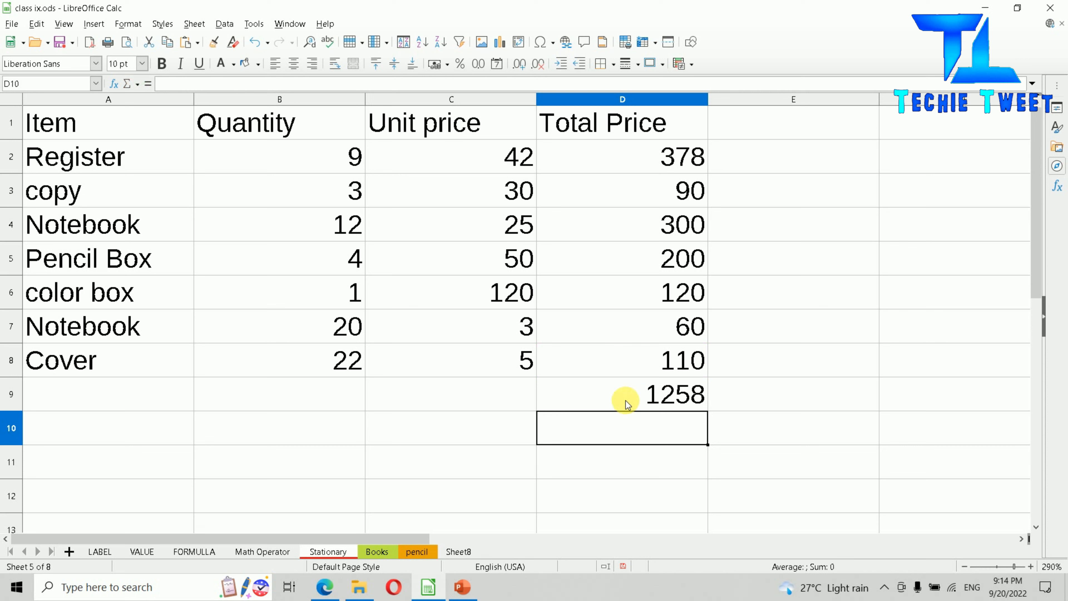
- Replace the addition formula in cell D9 with =SUM(D2:D8) to total the Total Price column
left_click(650, 395)
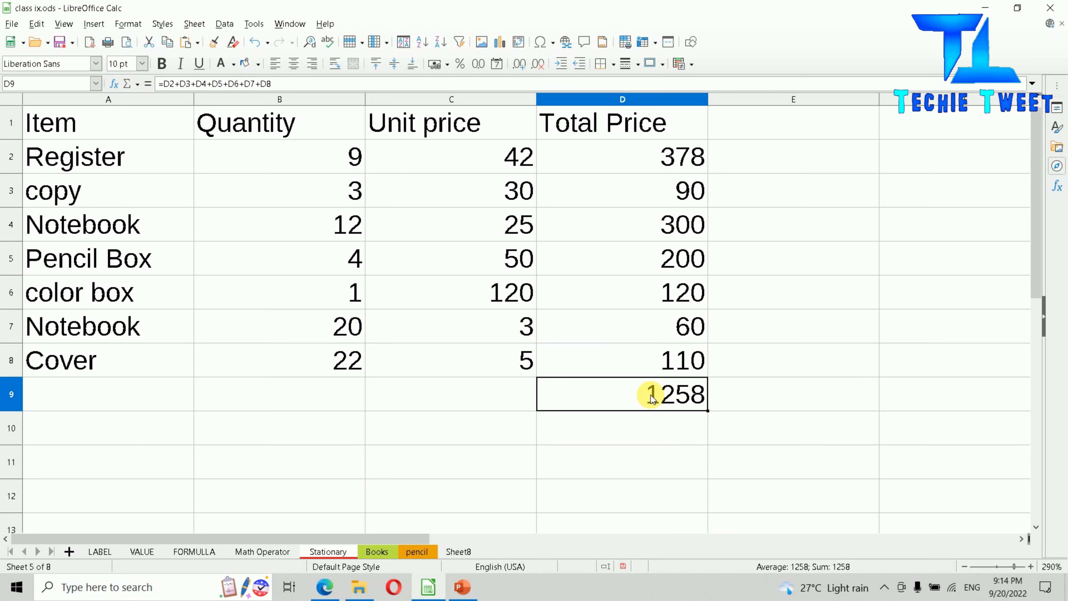
key("Delete")
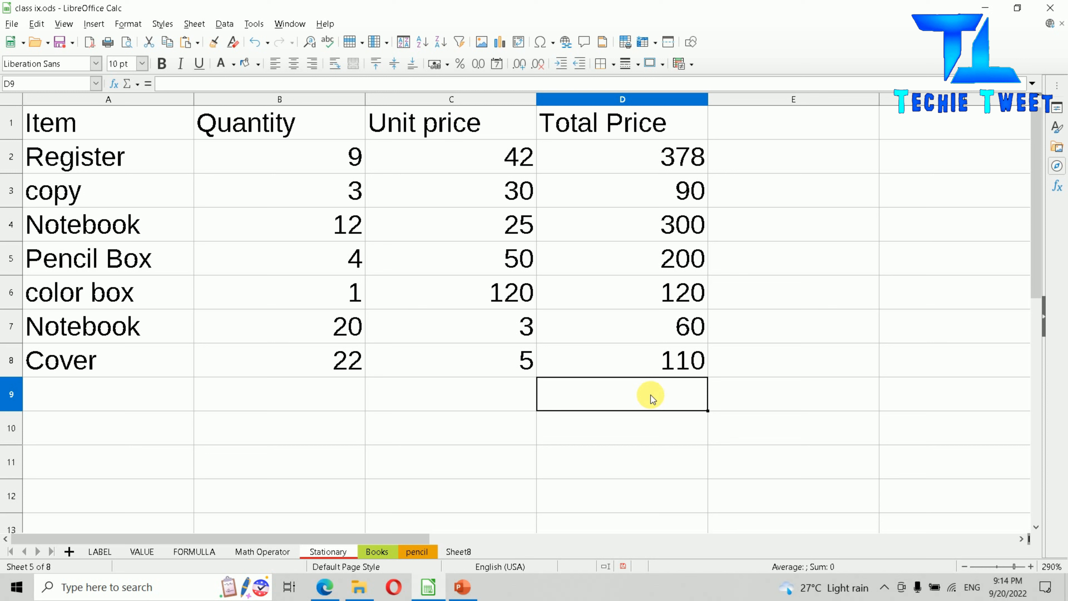
type("=s")
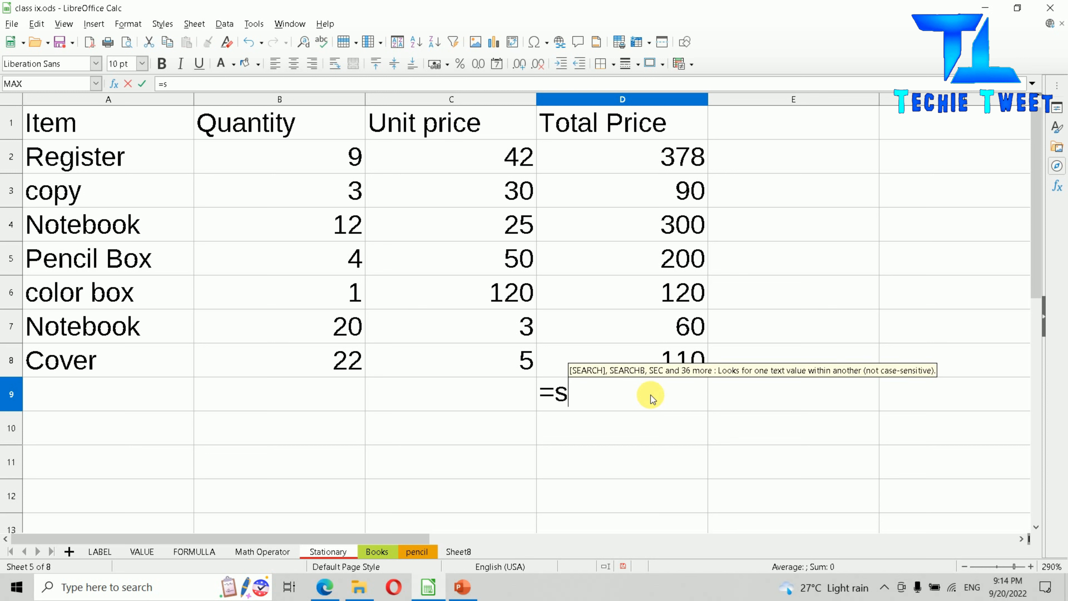
type("um")
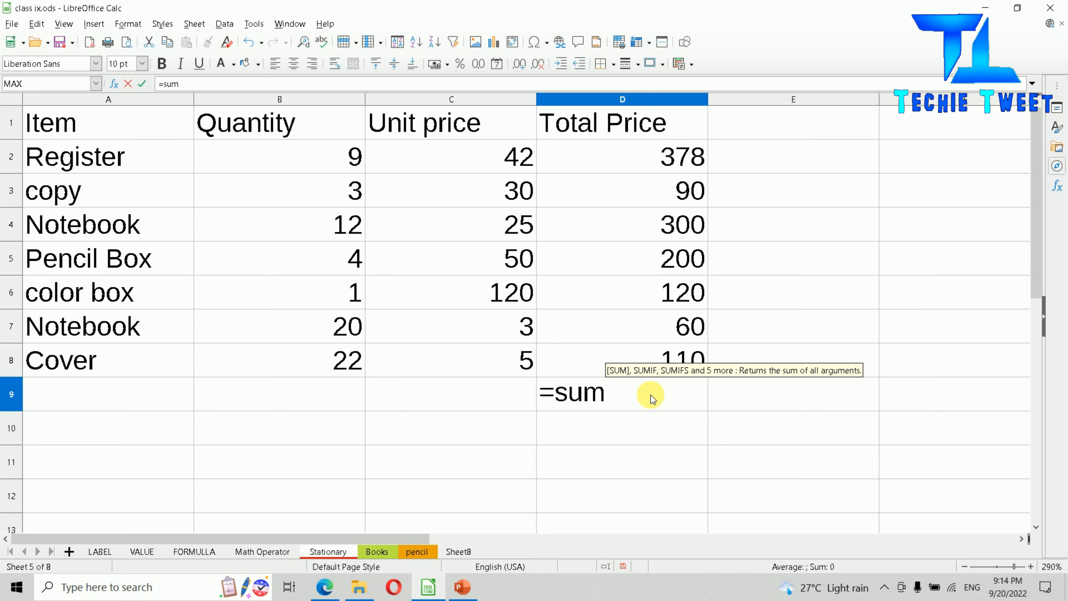
type("(")
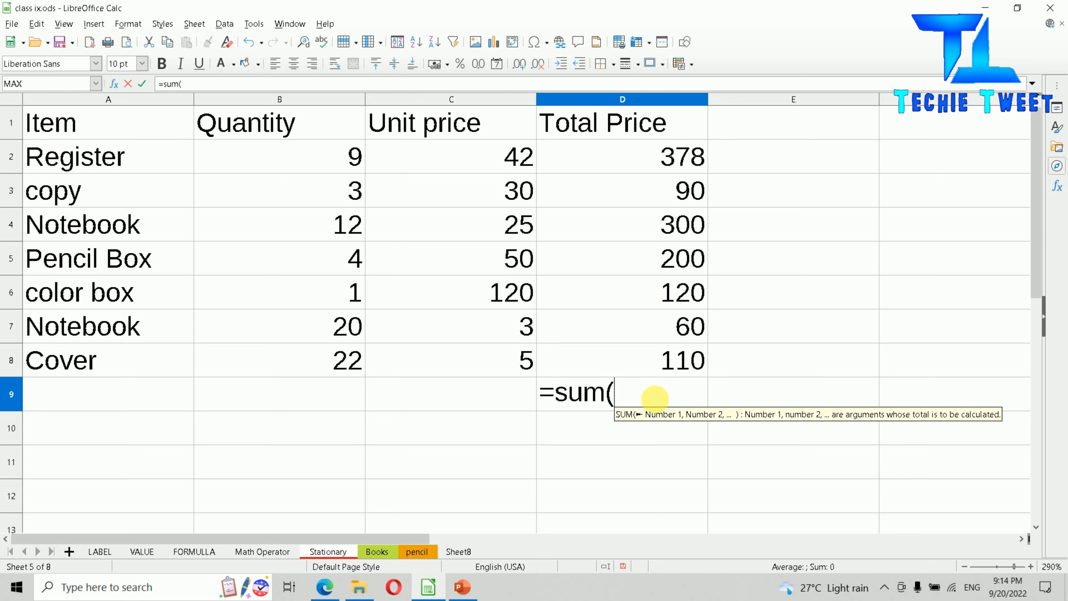
left_click(624, 157)
left_click_drag(623, 155, 622, 354)
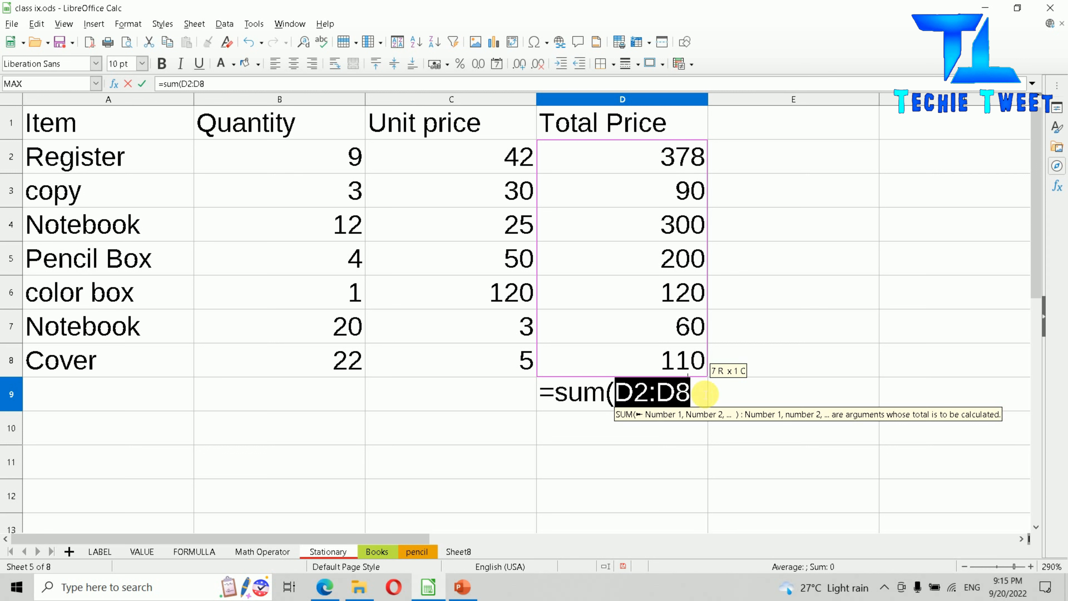
type(")")
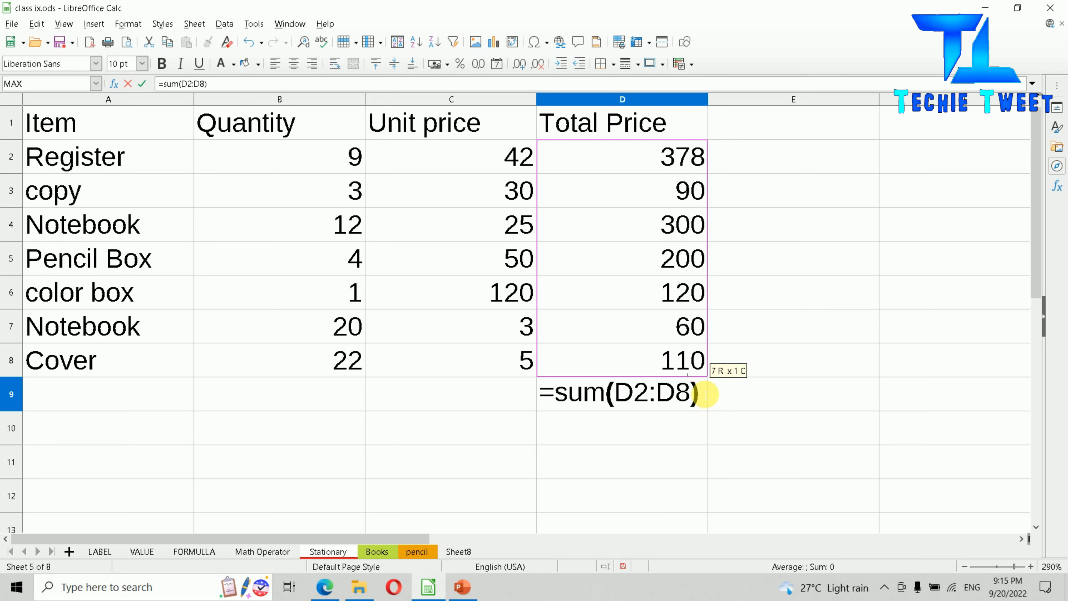
key("Return")
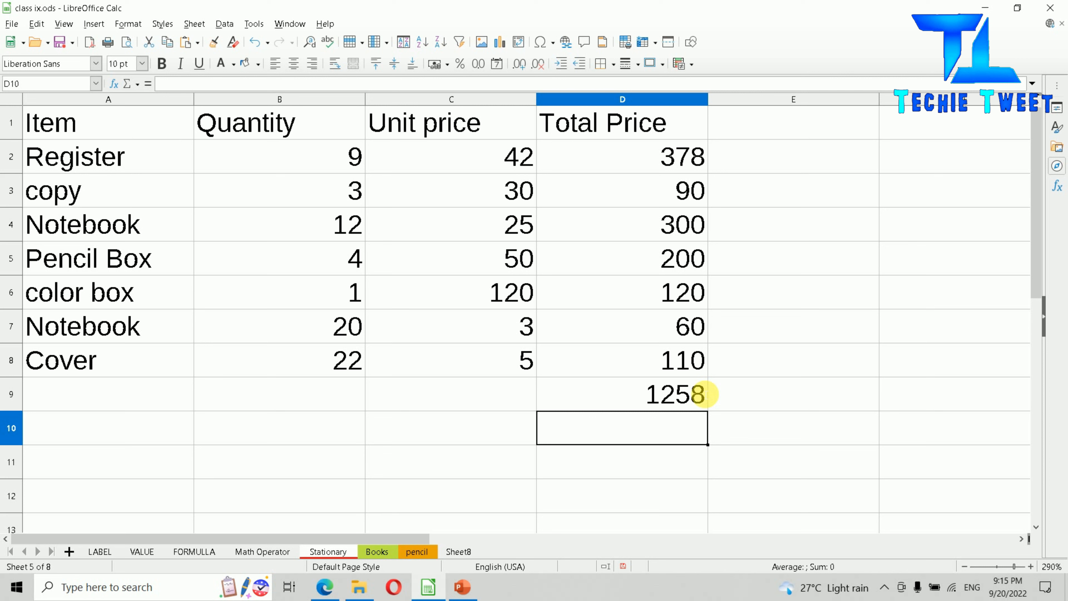
- Replace the SUM formula in cell D9 with =AVERAGE(D2:D8) to average the Total Price values
left_click(698, 394)
double_click(698, 394)
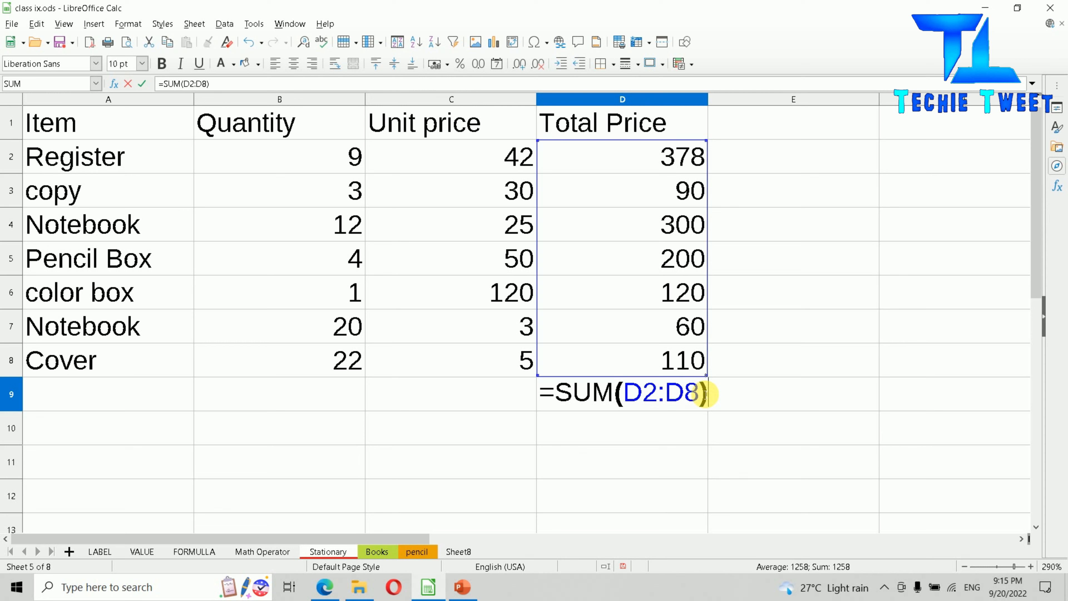
key("BackSpace")
key("BackSpace")
key("BackSpace")
key("BackSpace")
key("BackSpace")
key("BackSpace")
key("BackSpace")
key("BackSpace")
key("BackSpace")
key("BackSpace")
key("BackSpace")
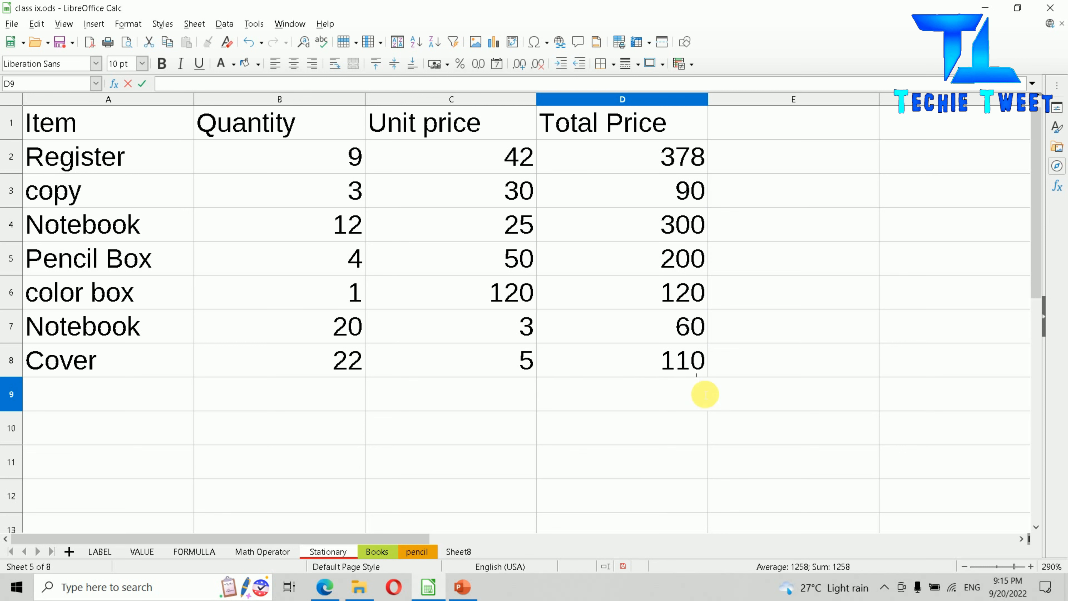
type("=average")
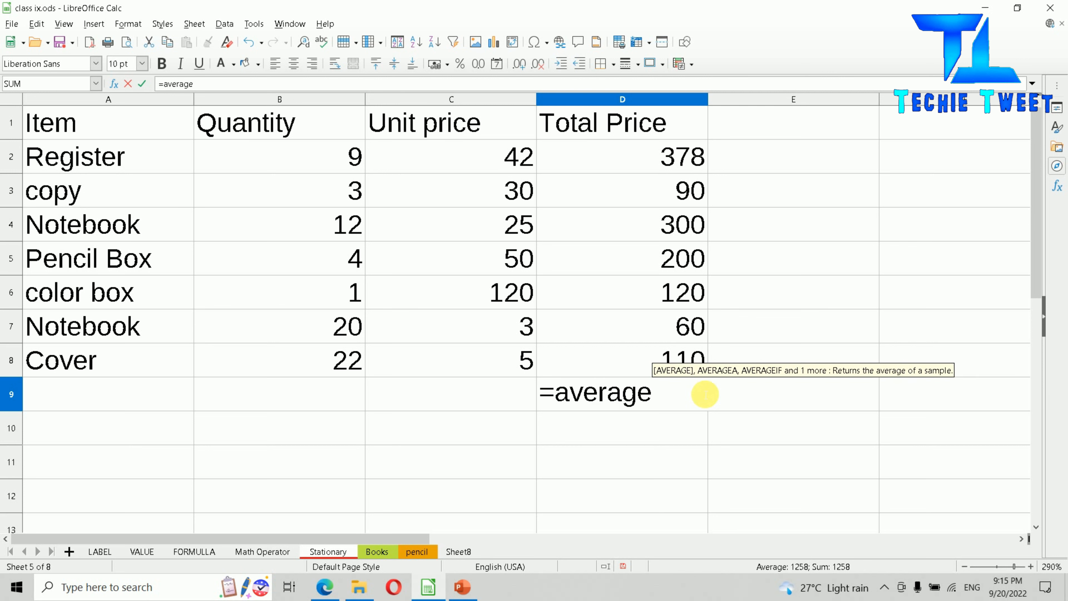
type("(")
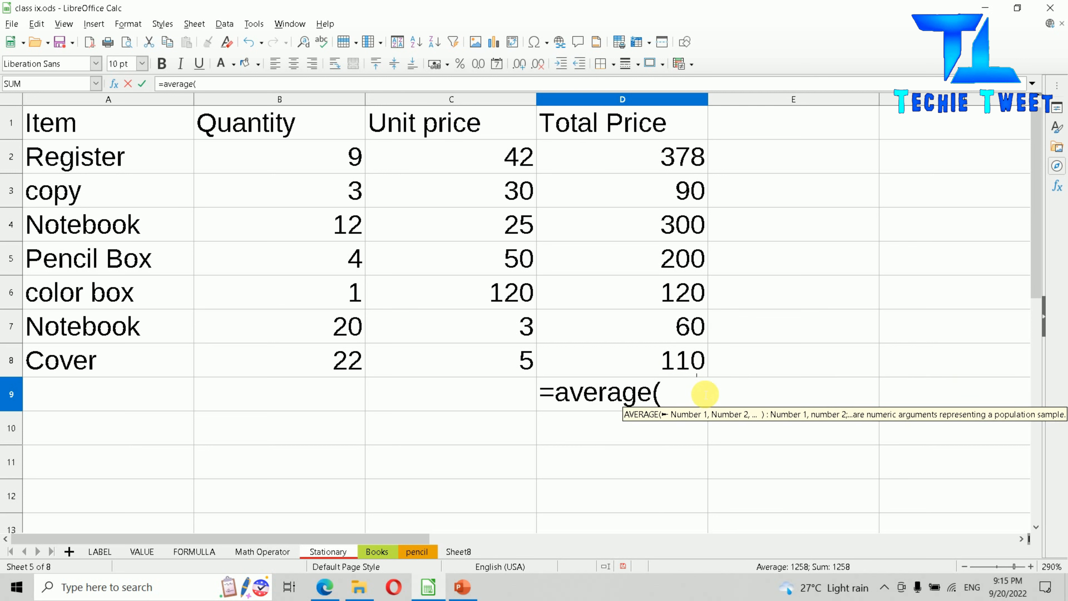
left_click(680, 155)
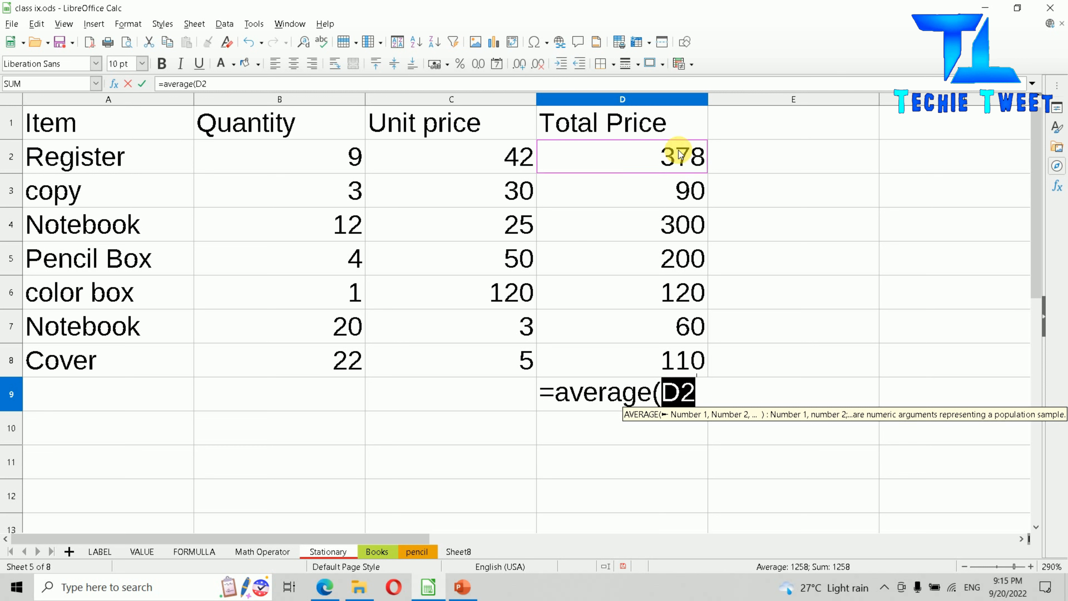
left_click_drag(681, 155, 663, 351)
type(")")
key("Return")
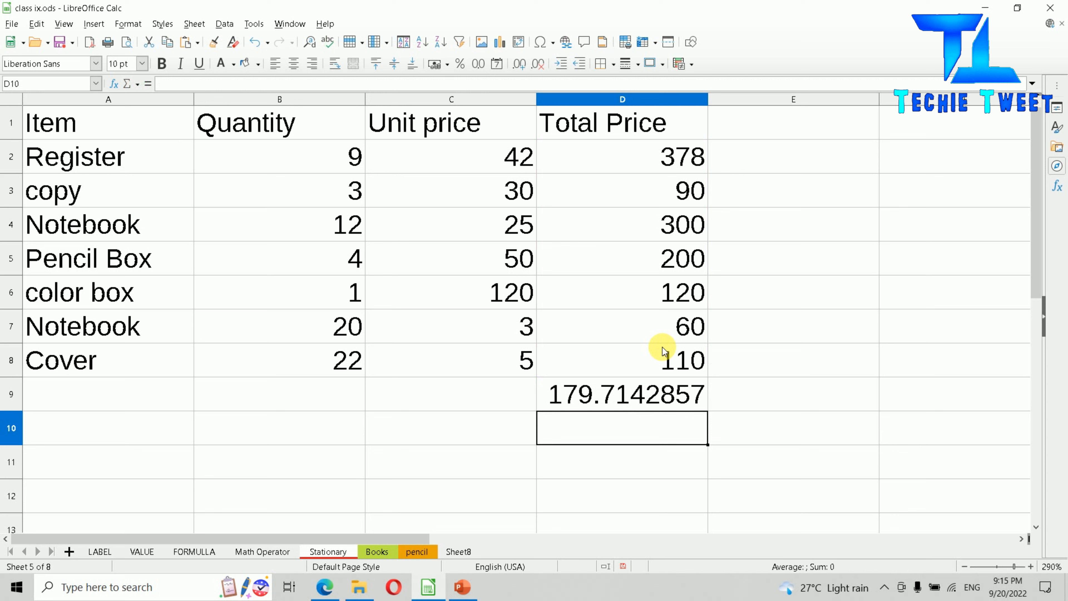
- Replace the AVERAGE formula in cell D9 with =MAX(D2:D8) to find the highest Total Price value
key("Up")
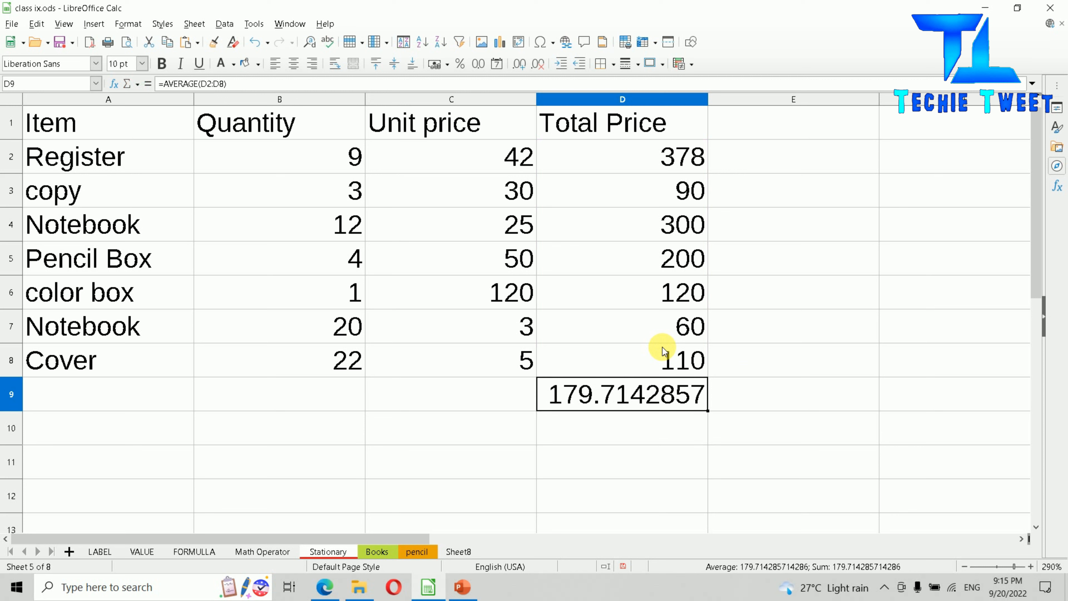
key("F2")
key("BackSpace")
key("BackSpace")
key("BackSpace")
key("BackSpace")
key("BackSpace")
key("BackSpace")
key("BackSpace")
key("BackSpace")
key("BackSpace")
key("BackSpace")
key("BackSpace")
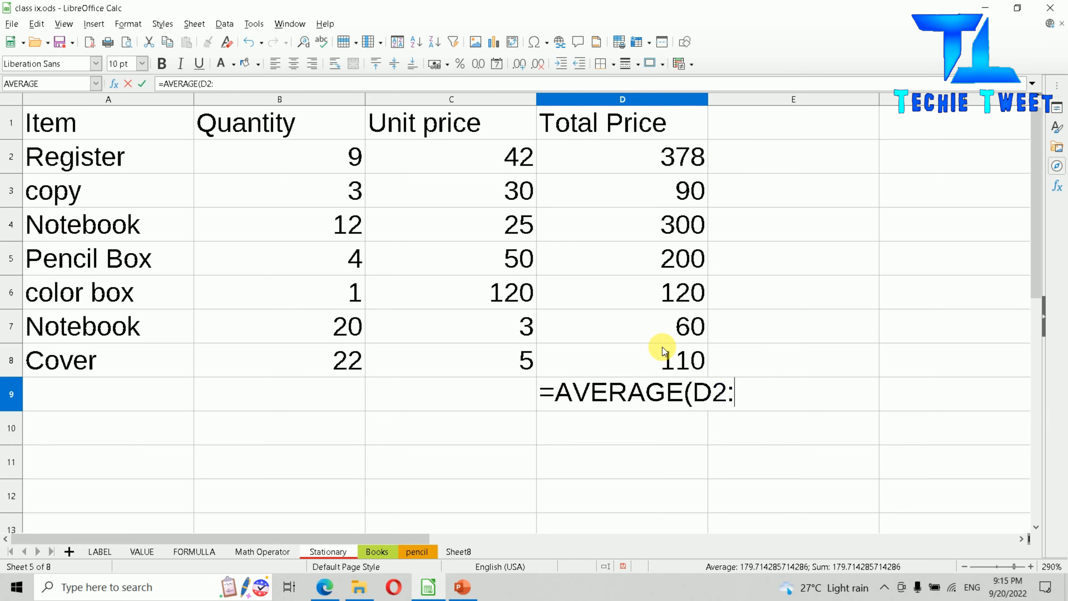
key("BackSpace")
key("BackSpace")
key("BackSpace")
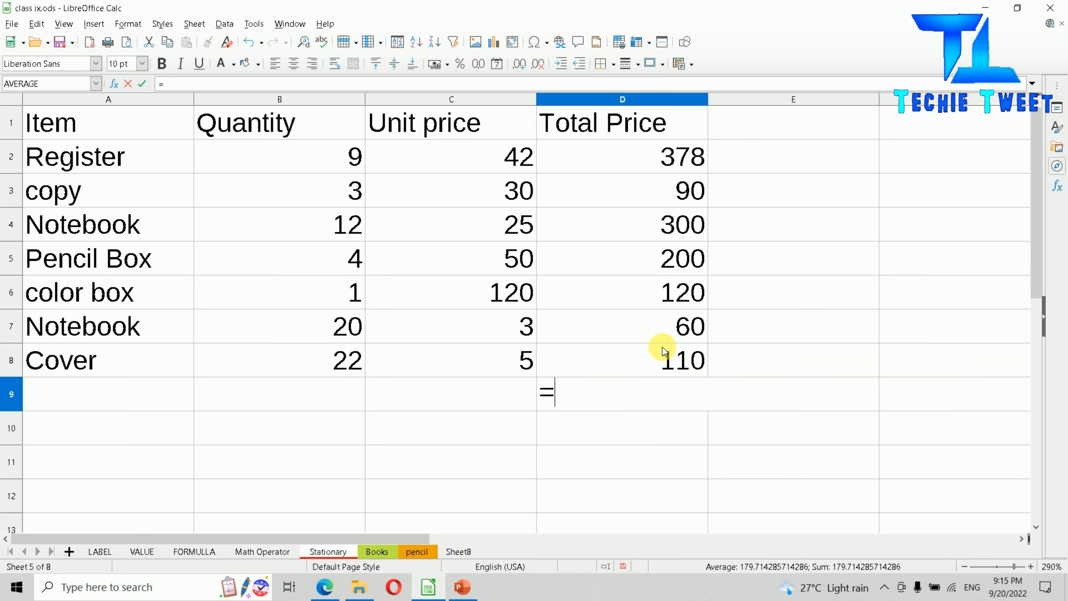
type("max")
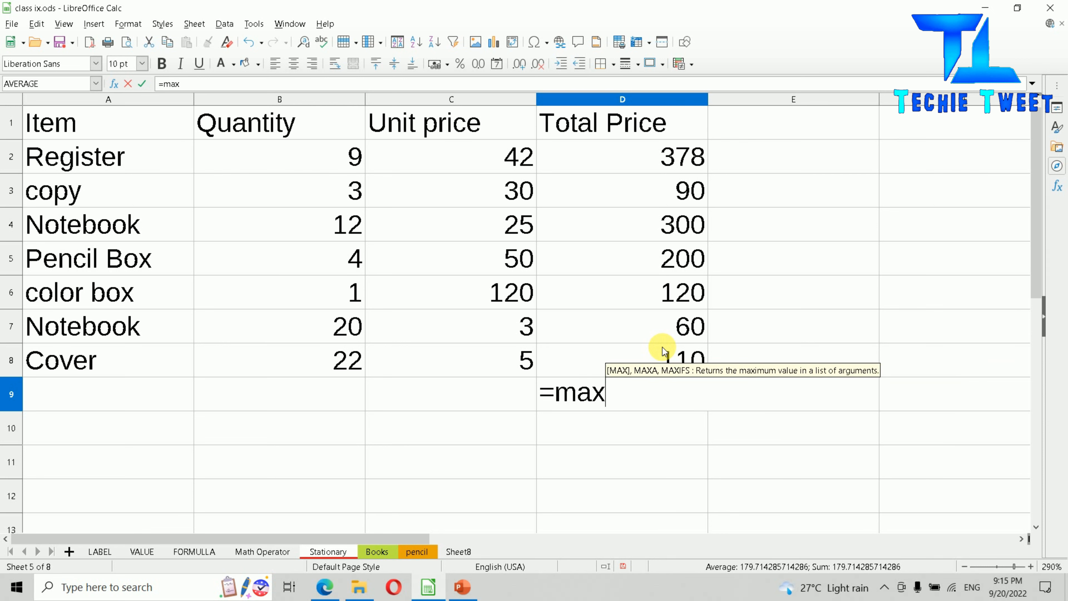
type("(")
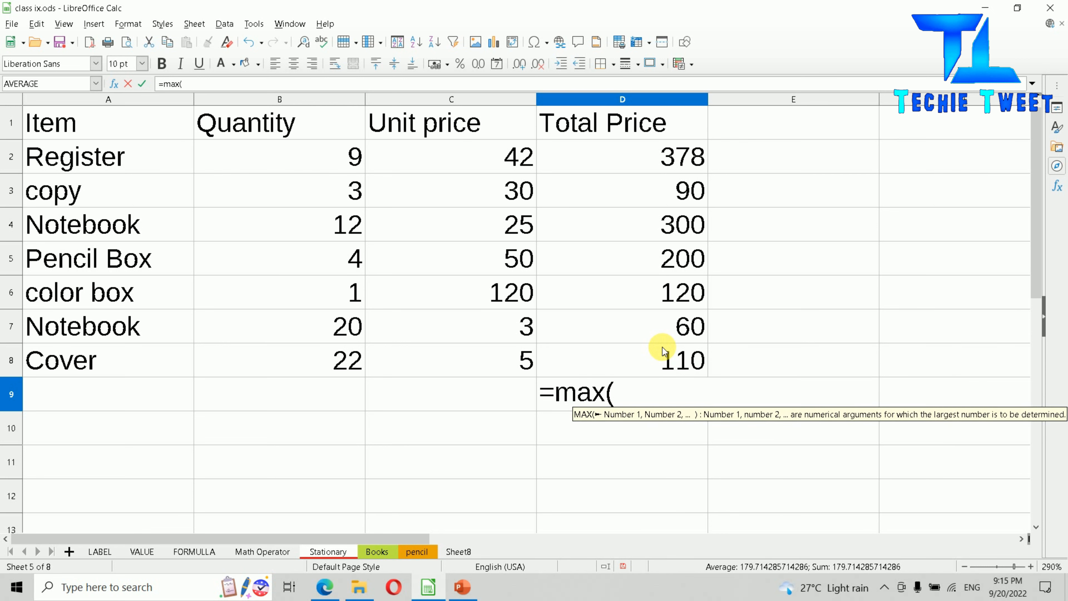
left_click_drag(616, 152, 626, 358)
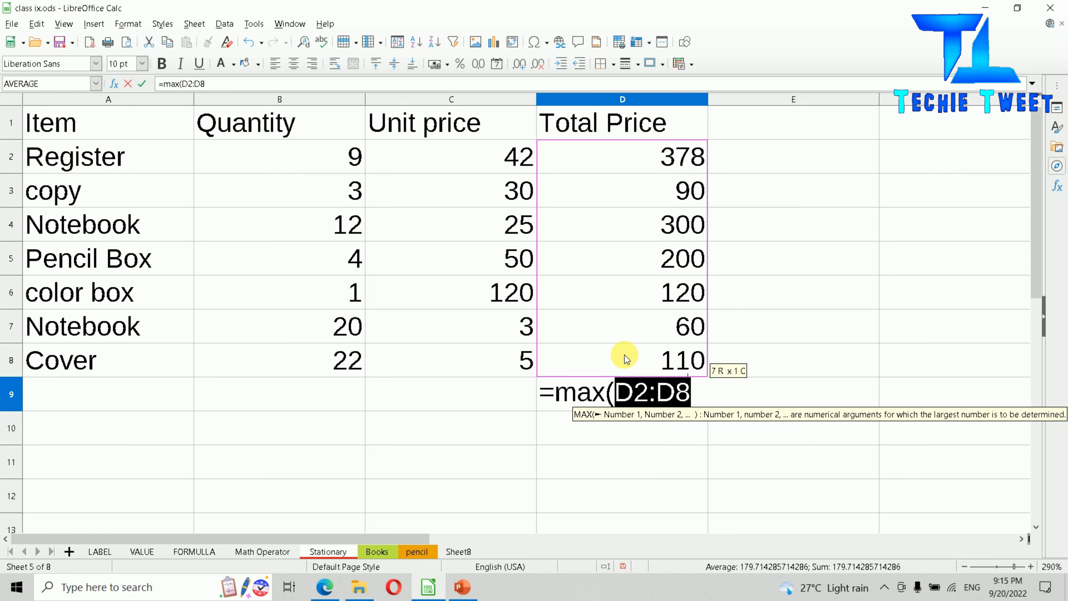
type(")")
key("Return")
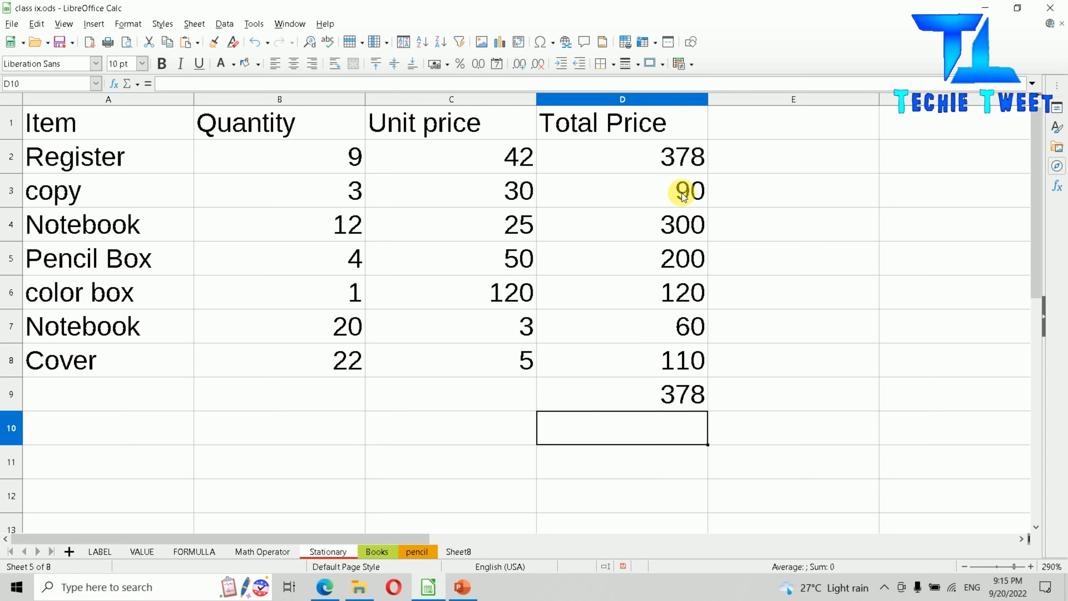
- Change the function in cell D9 from MAX to MIN, keeping the range D2:D8
left_click(677, 394)
double_click(677, 394)
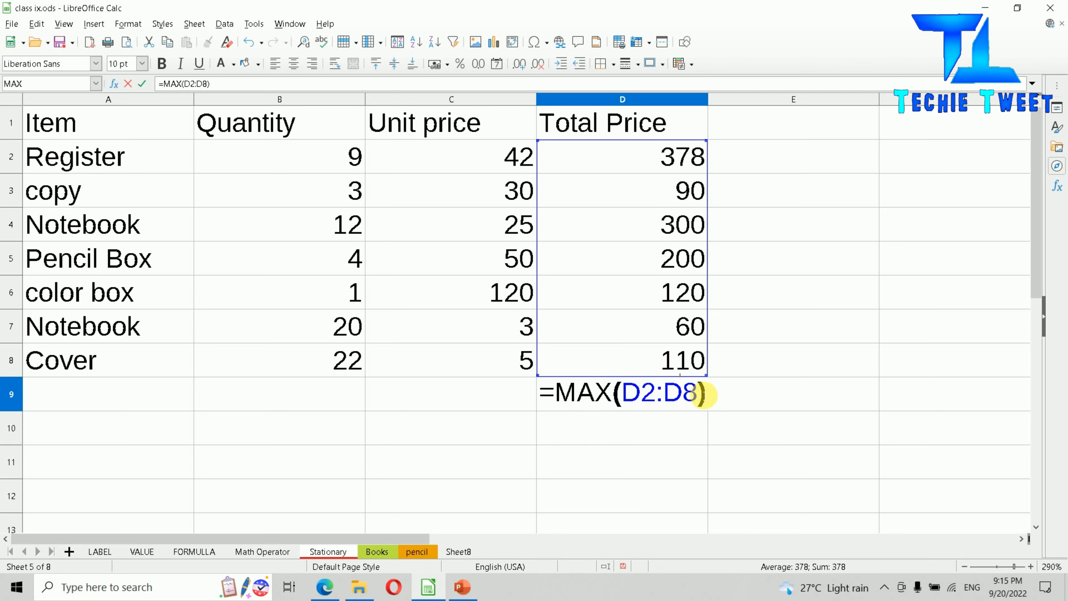
left_click(615, 395)
key("BackSpace")
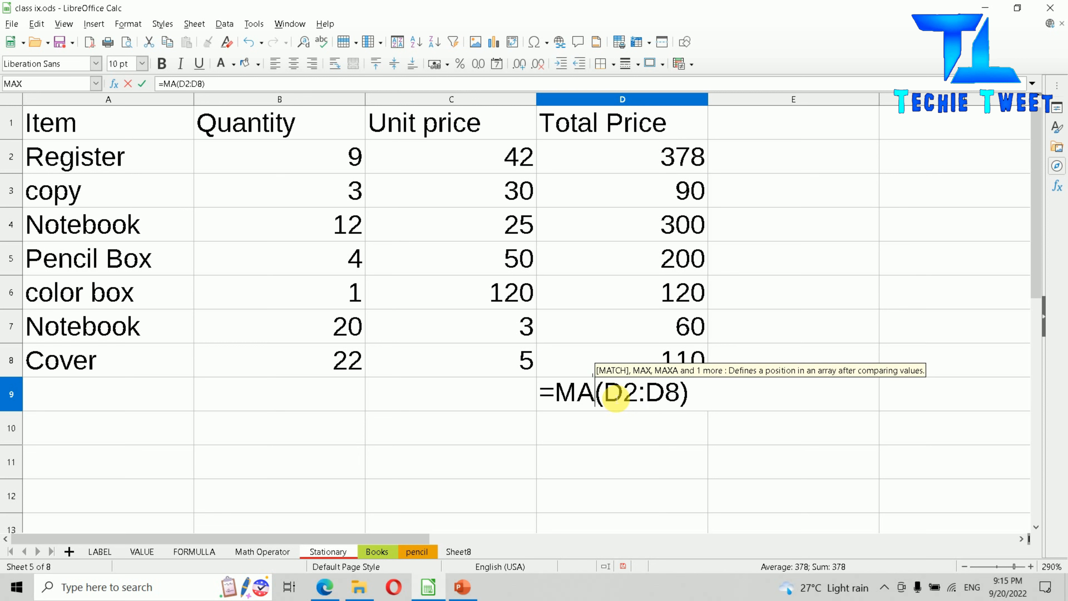
key("BackSpace")
type("in")
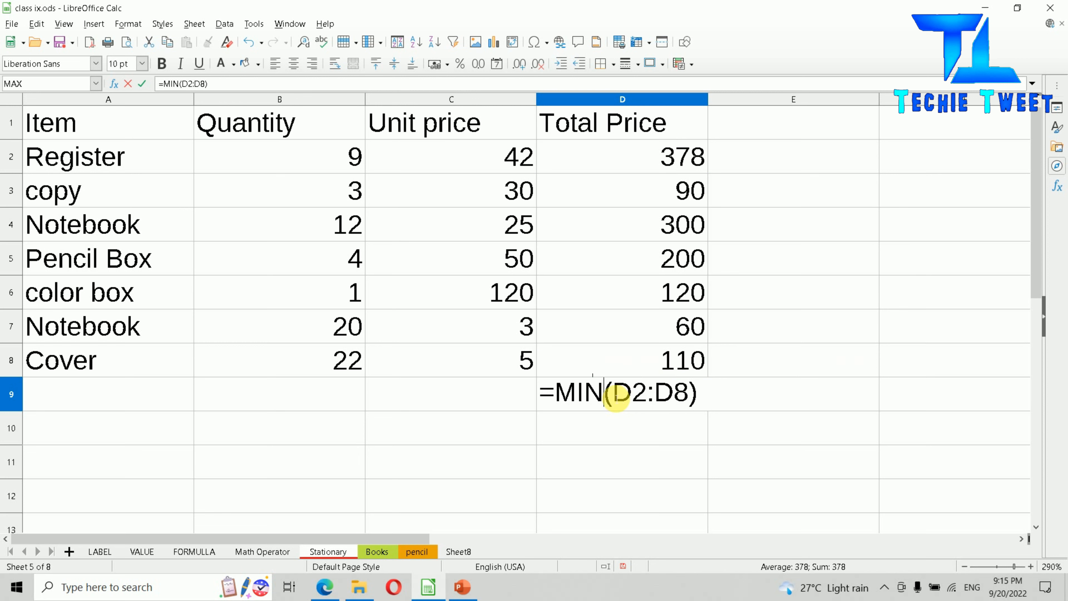
key("Return")
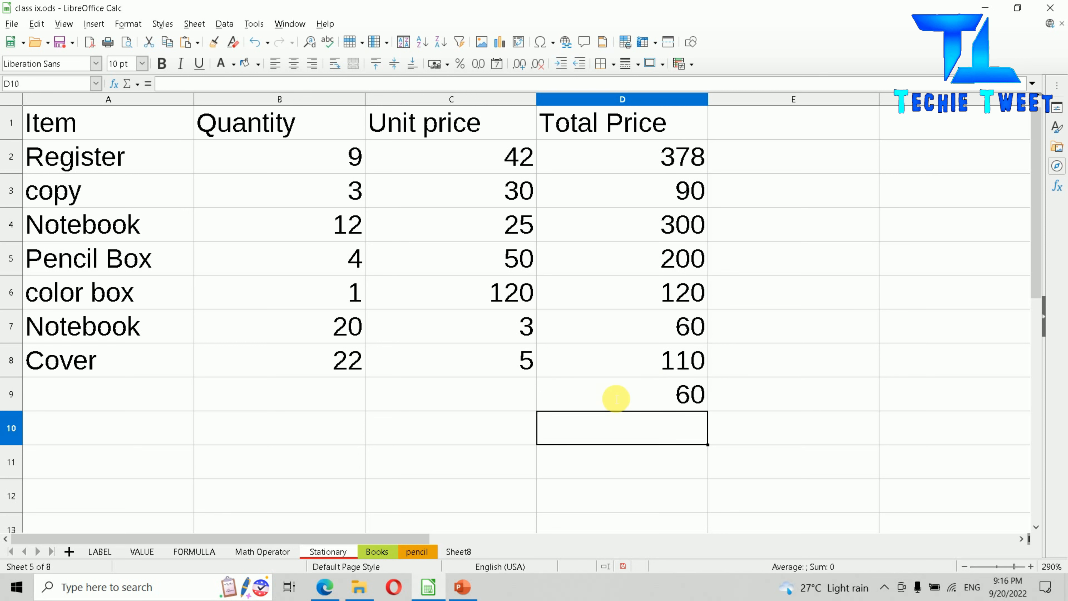
- Change the function in cell D9 from MIN to COUNT, keeping the range D2:D8
left_click(648, 402)
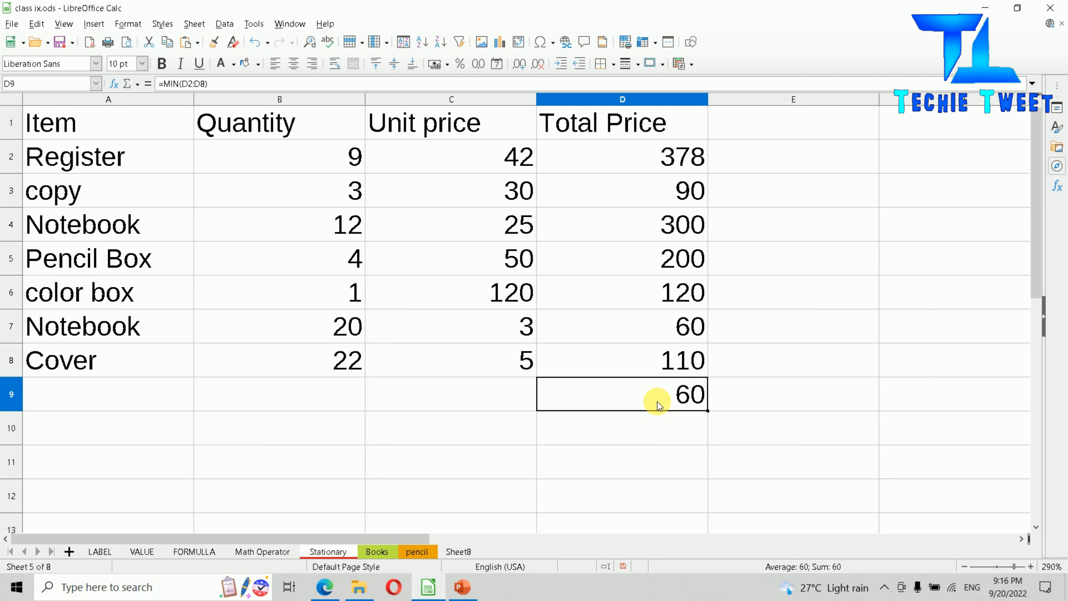
double_click(612, 399)
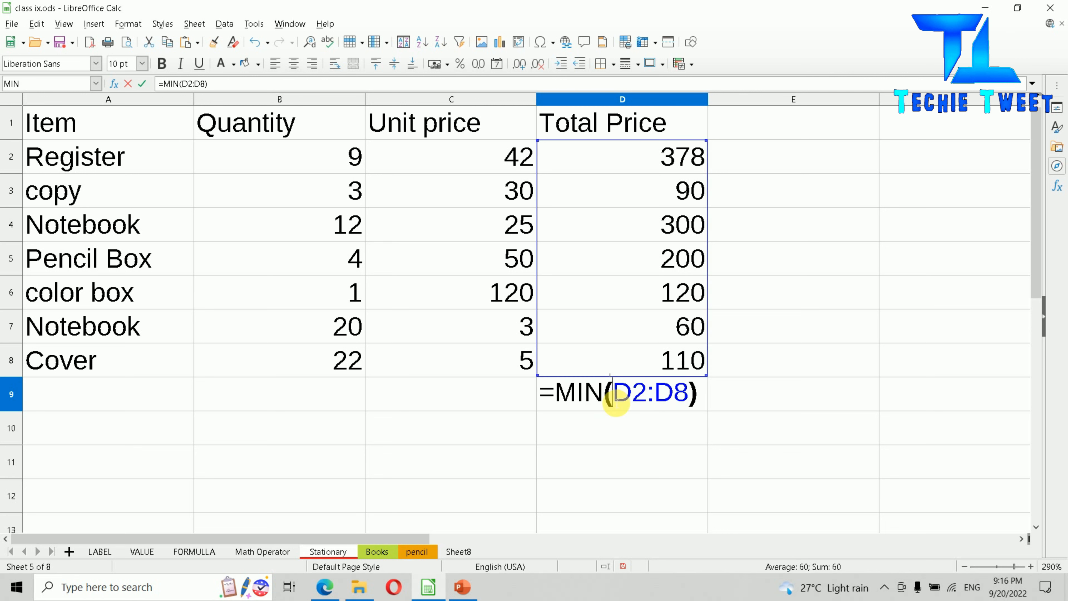
key("BackSpace")
key("BackSpace")
key("BackSpace")
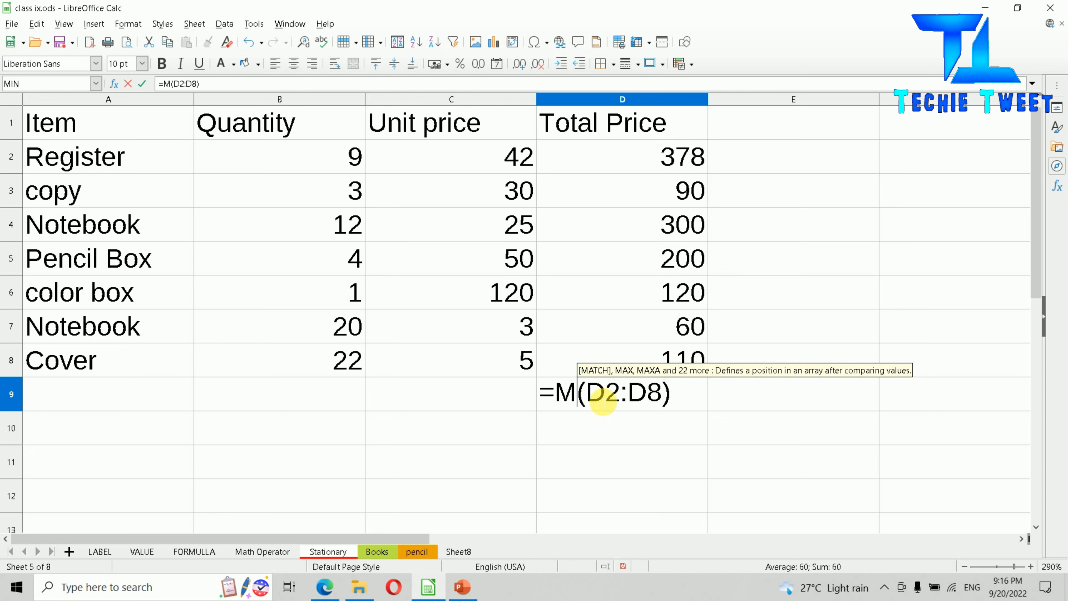
type("count")
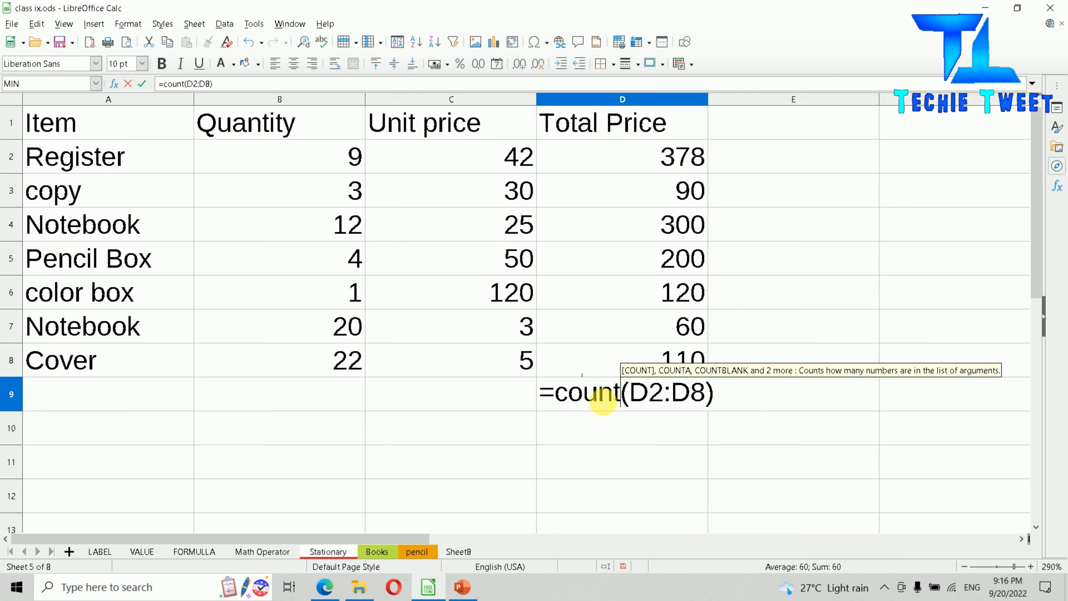
key("Return")
key("Return")
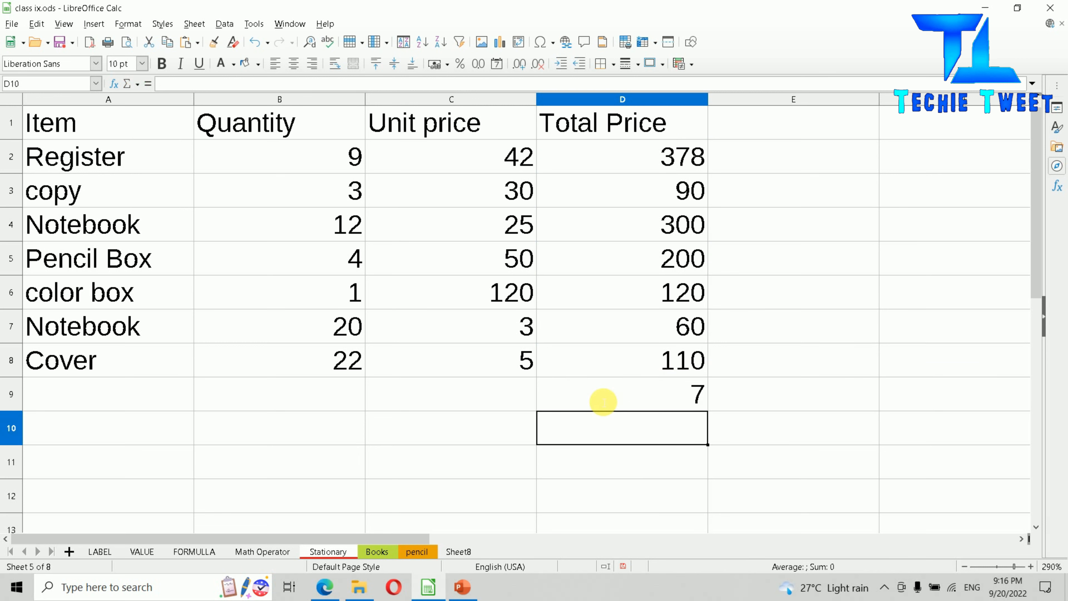
- Replace the COUNT formula in cell D9 with =SUM(D2:D4,D6,D8) to total selected Total Price cells, and check its references
left_click(603, 402)
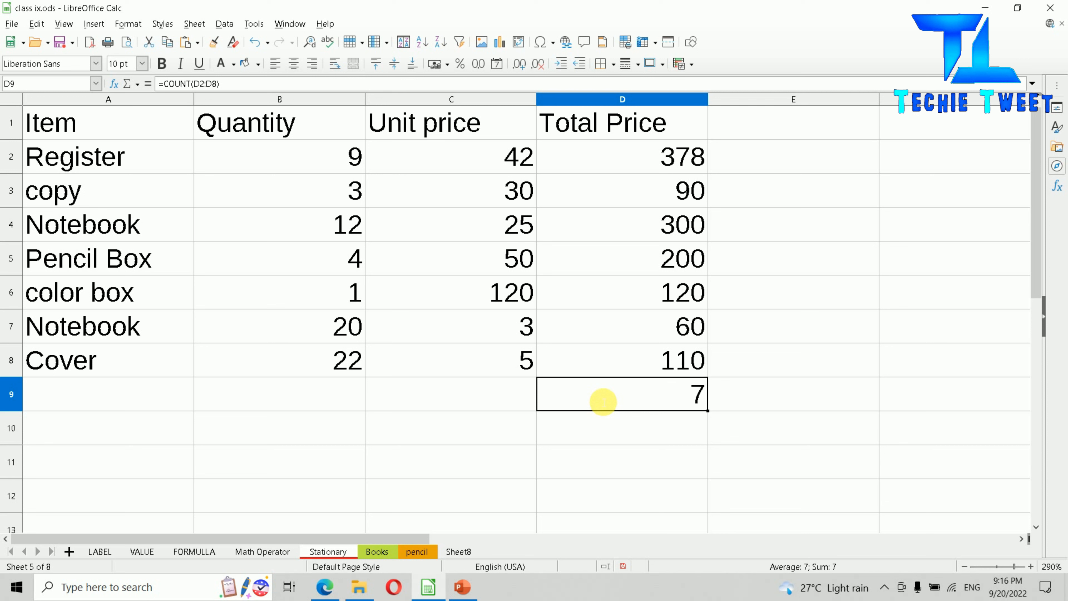
key("alt")
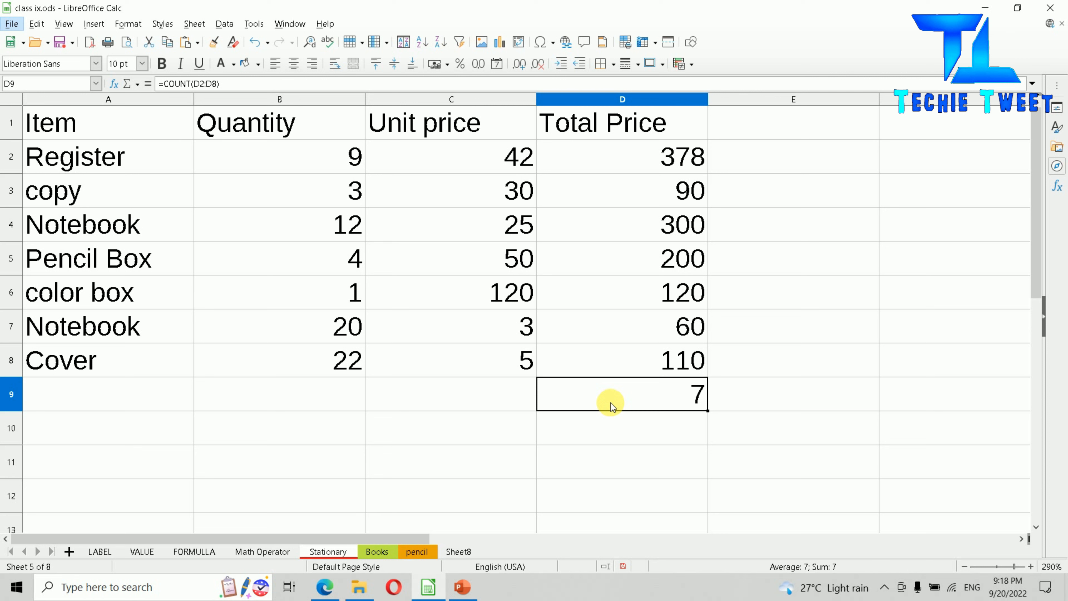
double_click(611, 402)
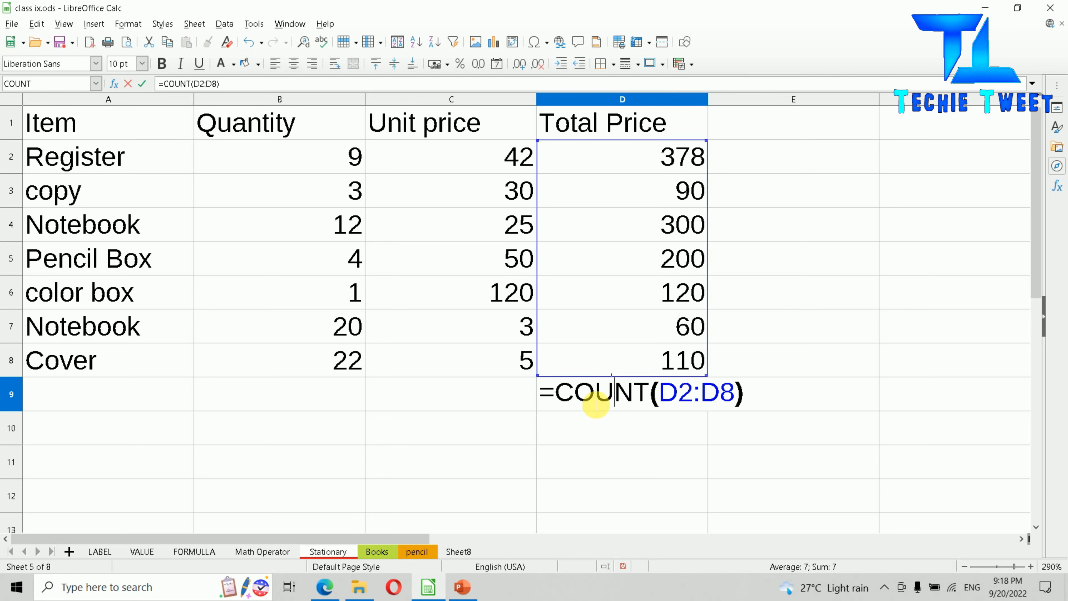
left_click_drag(560, 398, 844, 401)
type("=sum(")
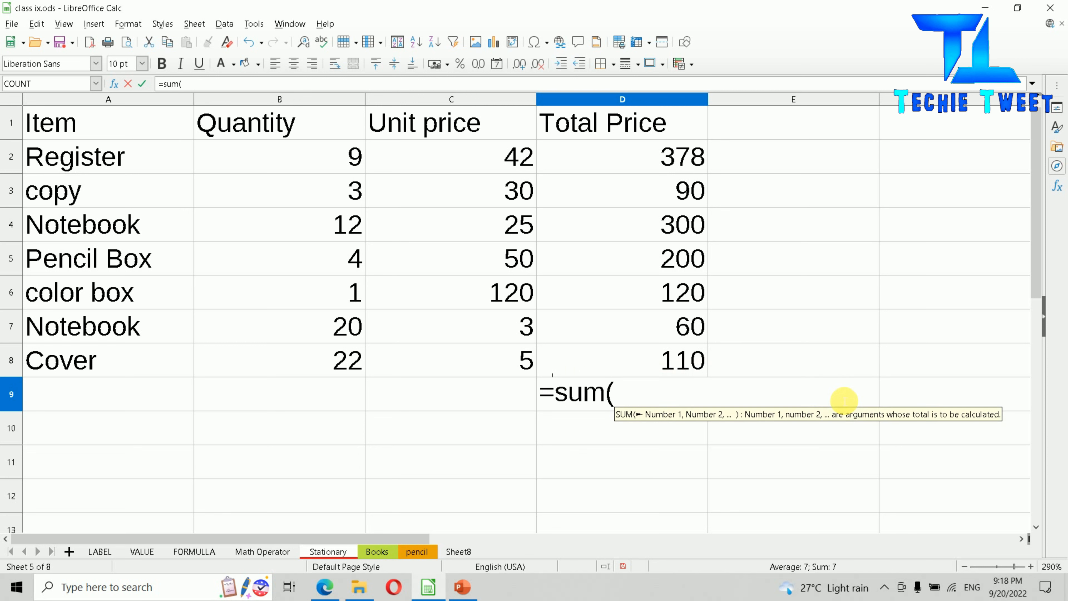
left_click(593, 158)
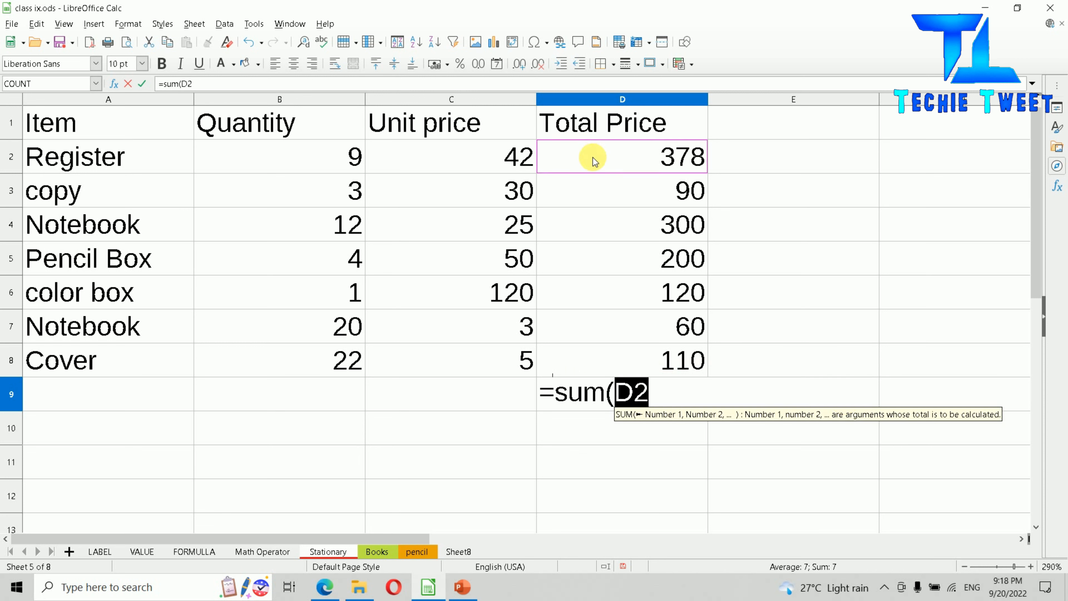
left_click_drag(592, 159, 599, 215)
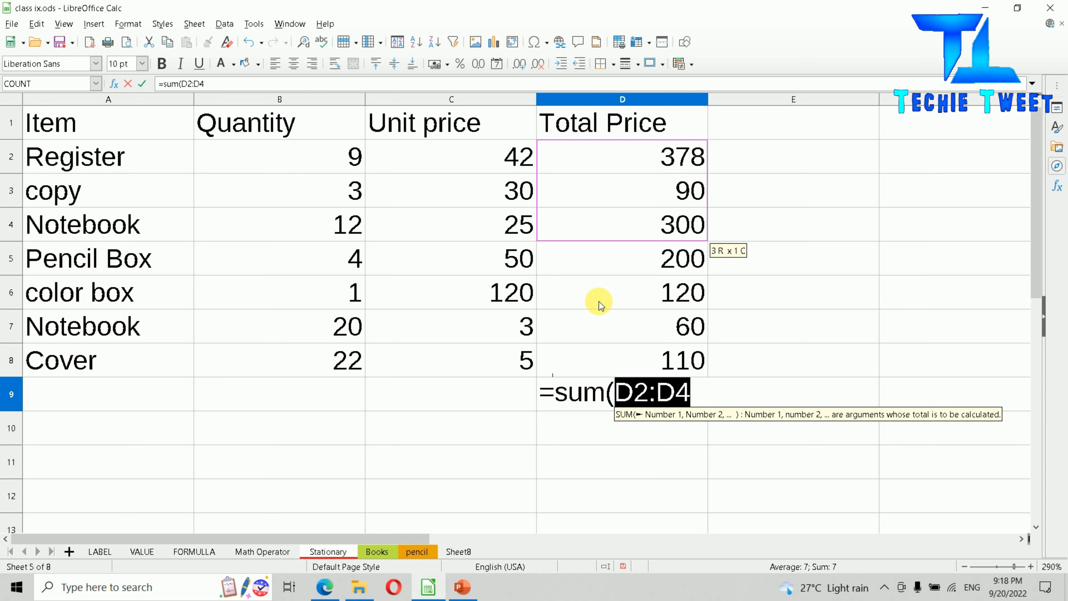
left_click(617, 294, "ctrl")
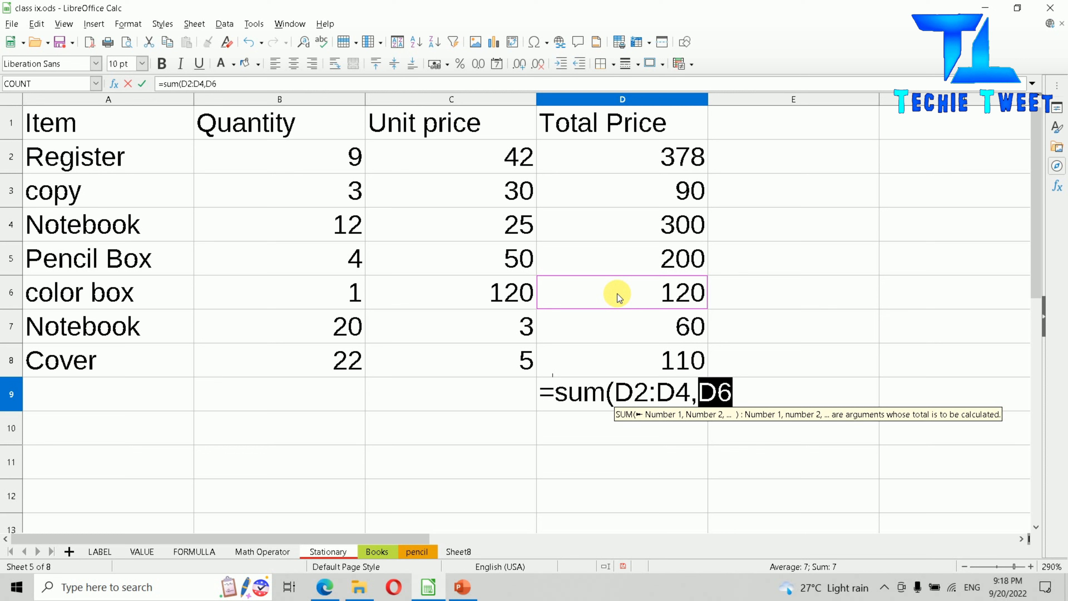
left_click(641, 365, "ctrl")
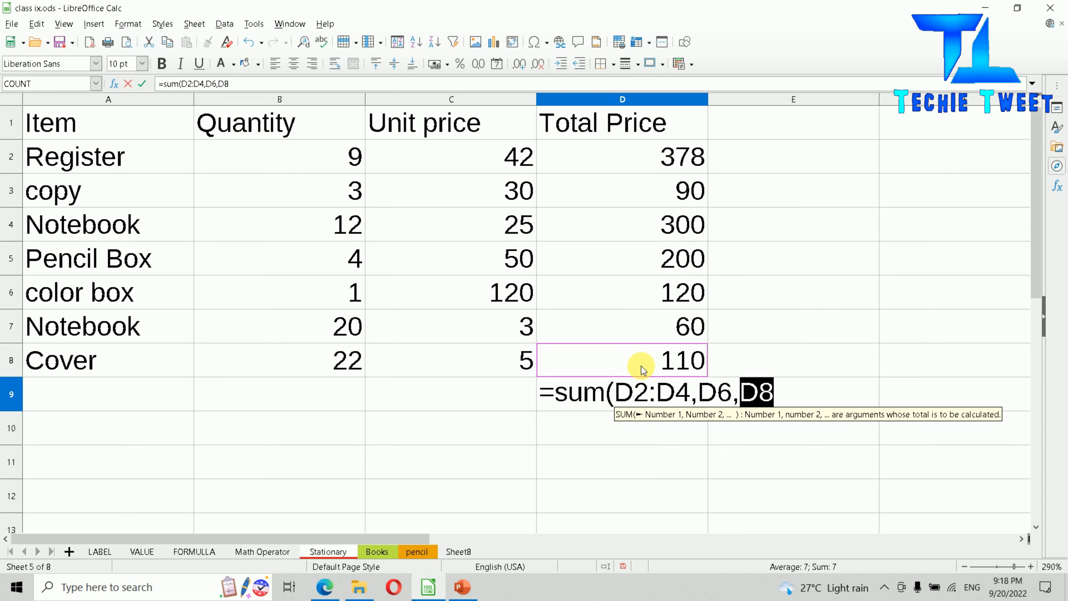
type(")")
key("Return")
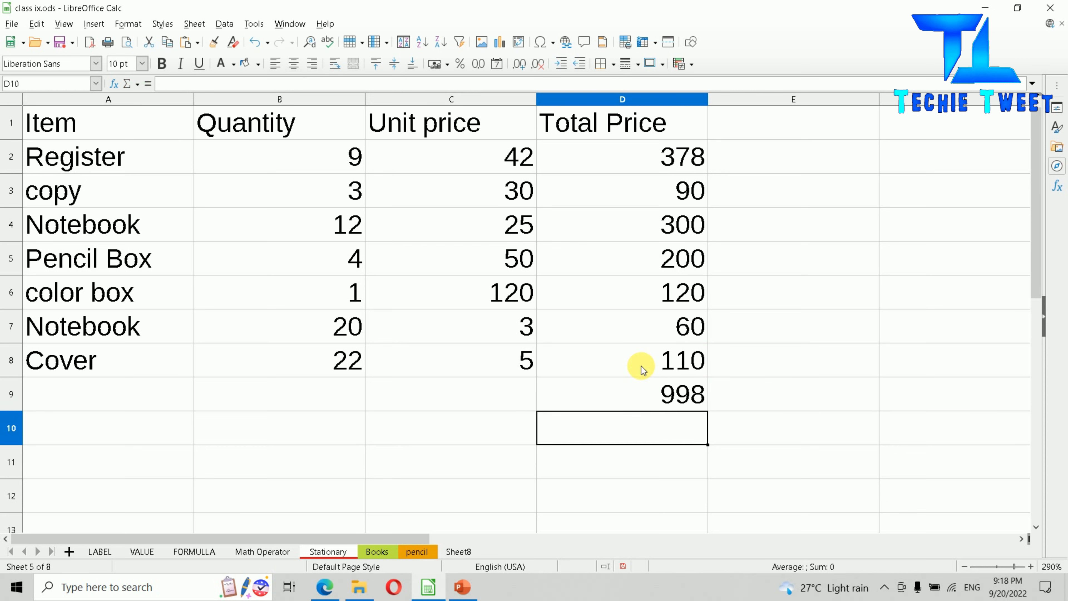
key("Up")
key("F2")
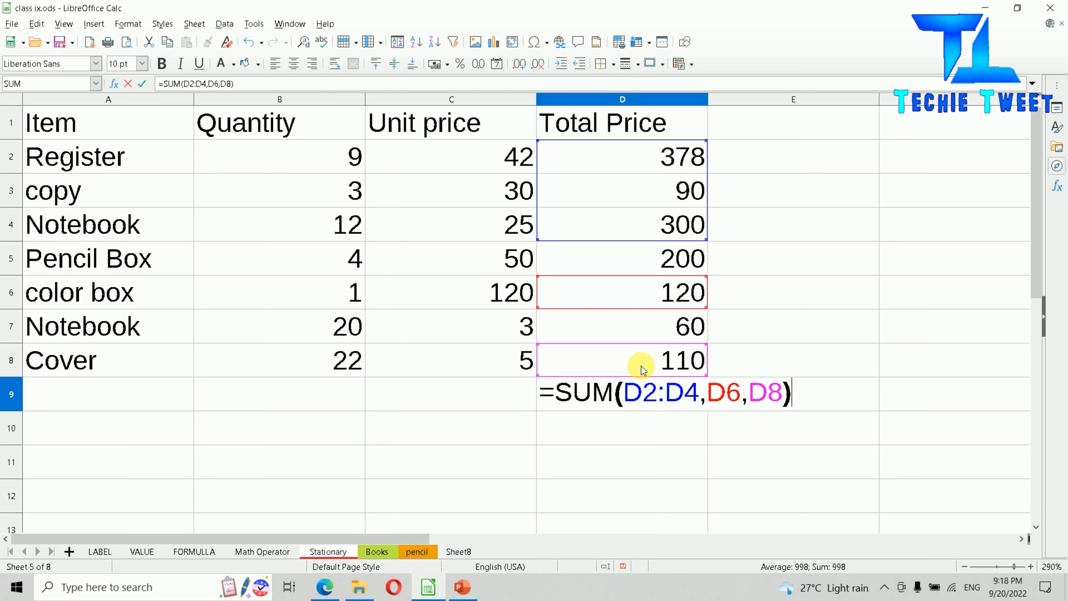
key("Return")
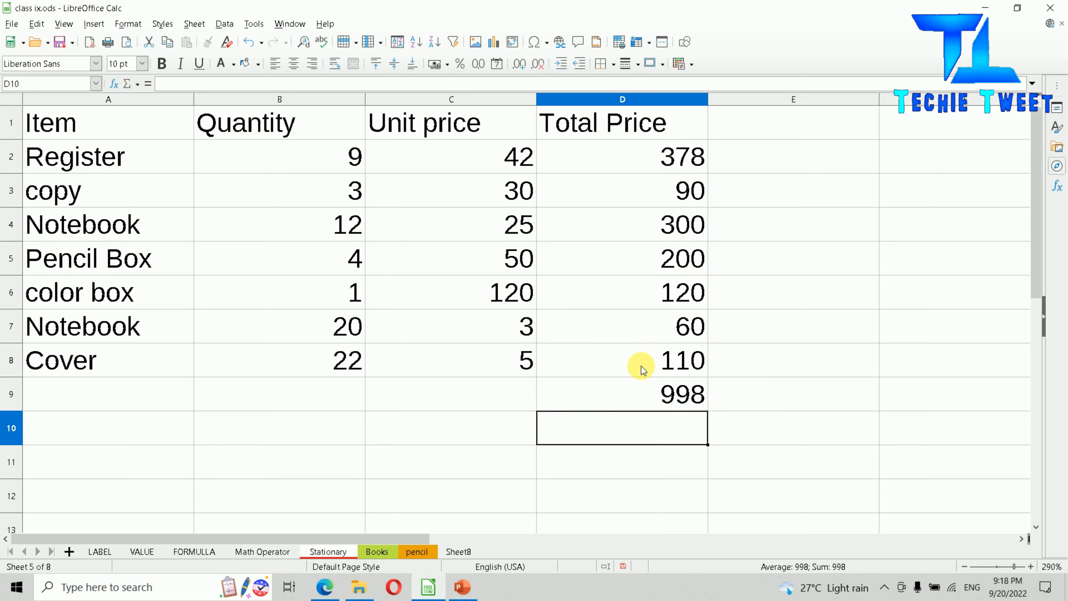
- Enter =AVERAGE(D2:D4,D6:D8) in cell D10 to average two separate ranges of the Total Price column
type("=")
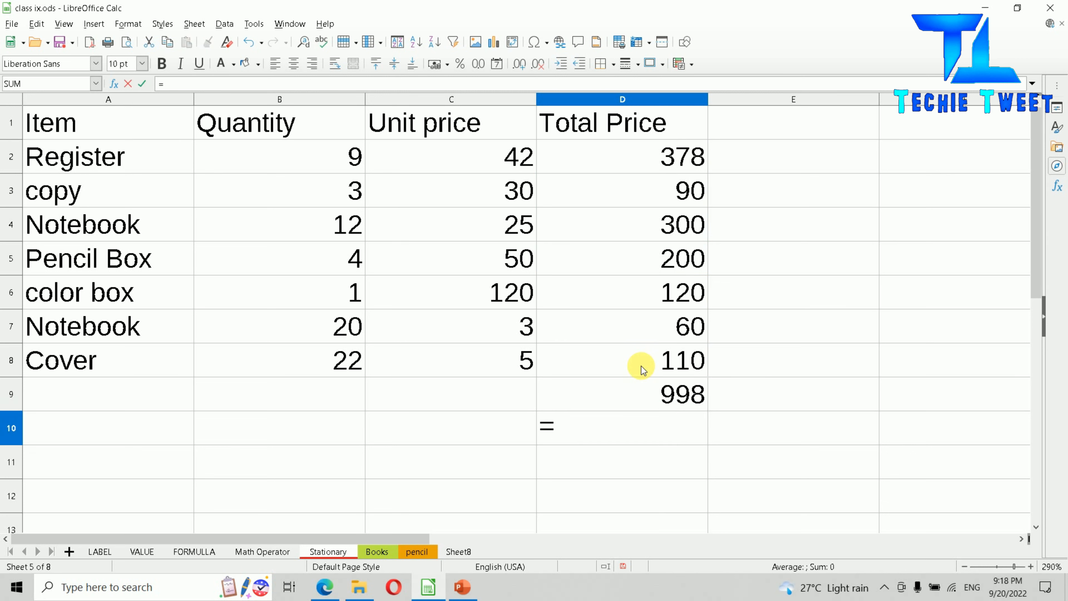
type("average(")
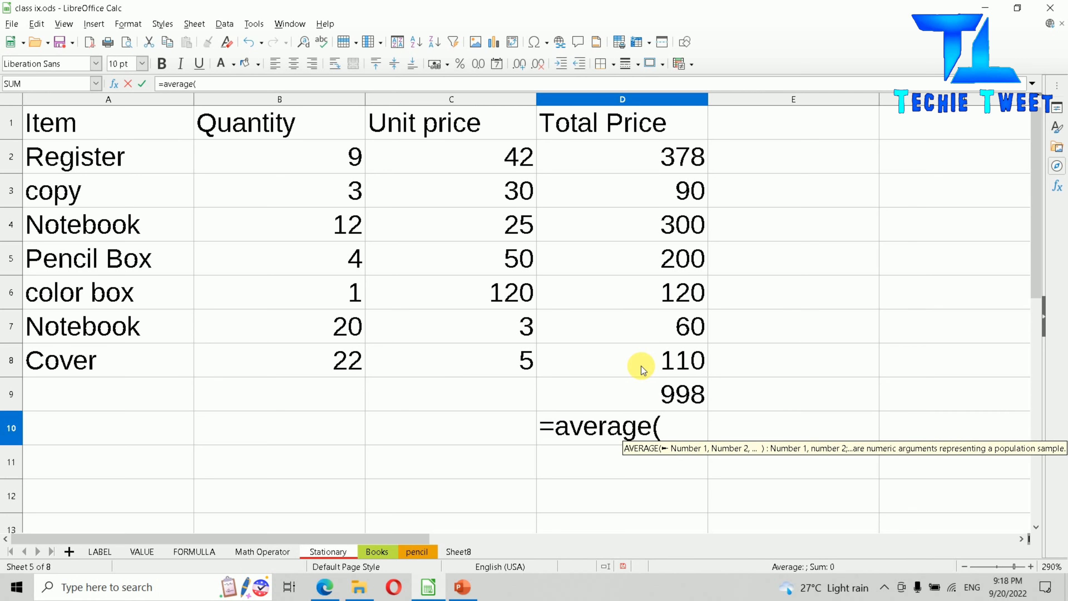
left_click_drag(657, 160, 659, 211)
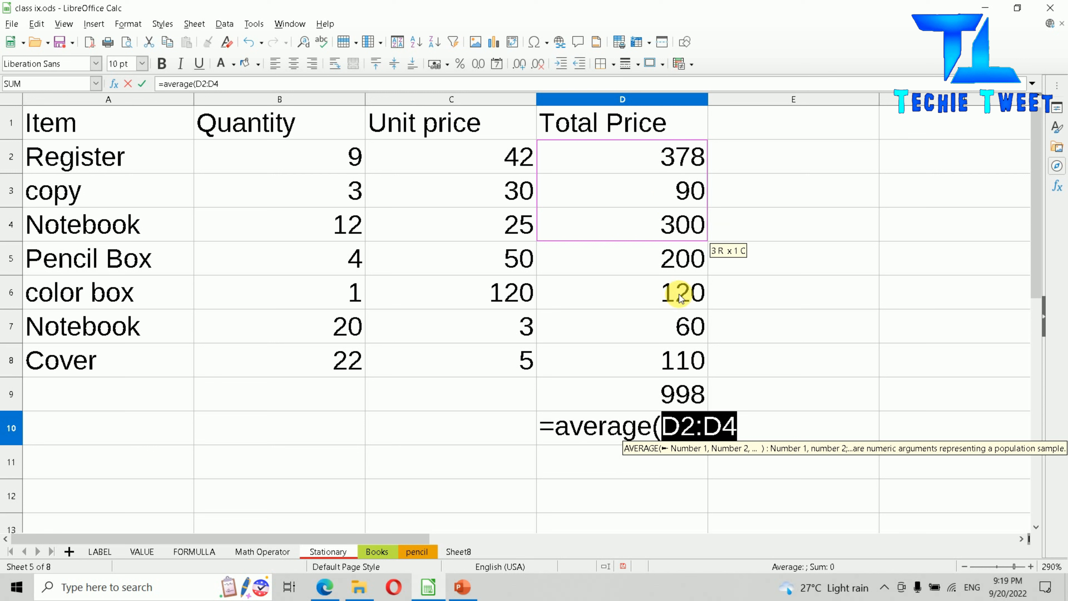
type(",")
left_click_drag(669, 294, 681, 366)
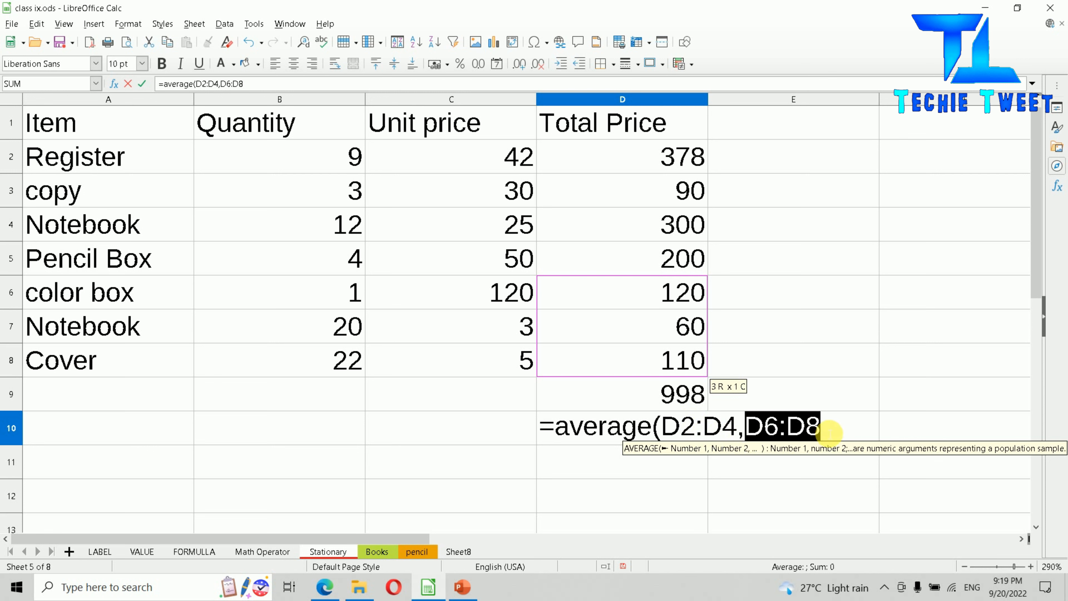
type(")")
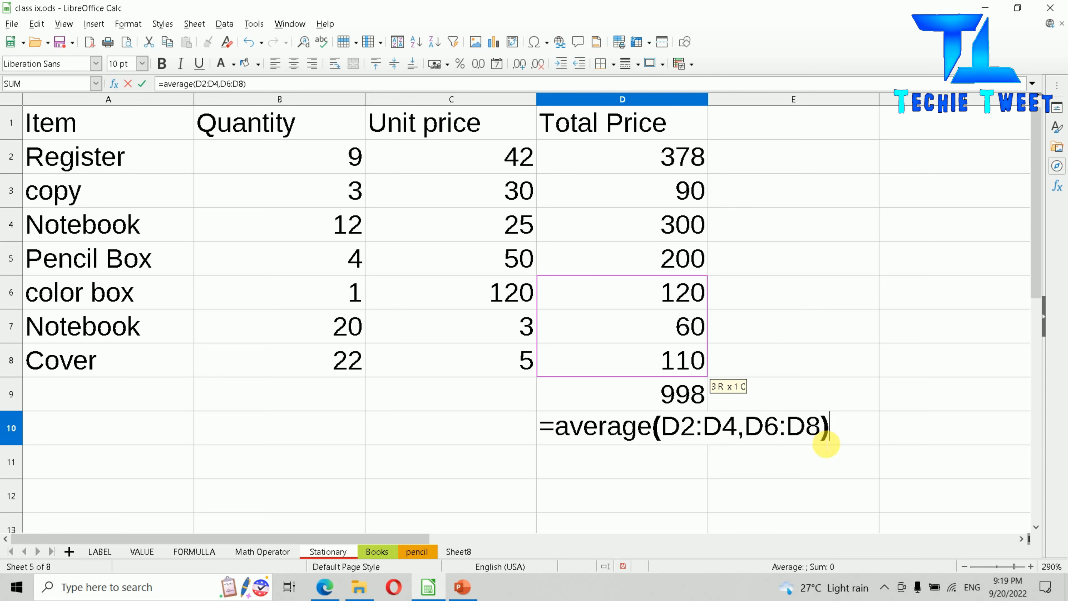
key("Return")
- Open the SUM formula in cell D9 for editing
double_click(735, 391)
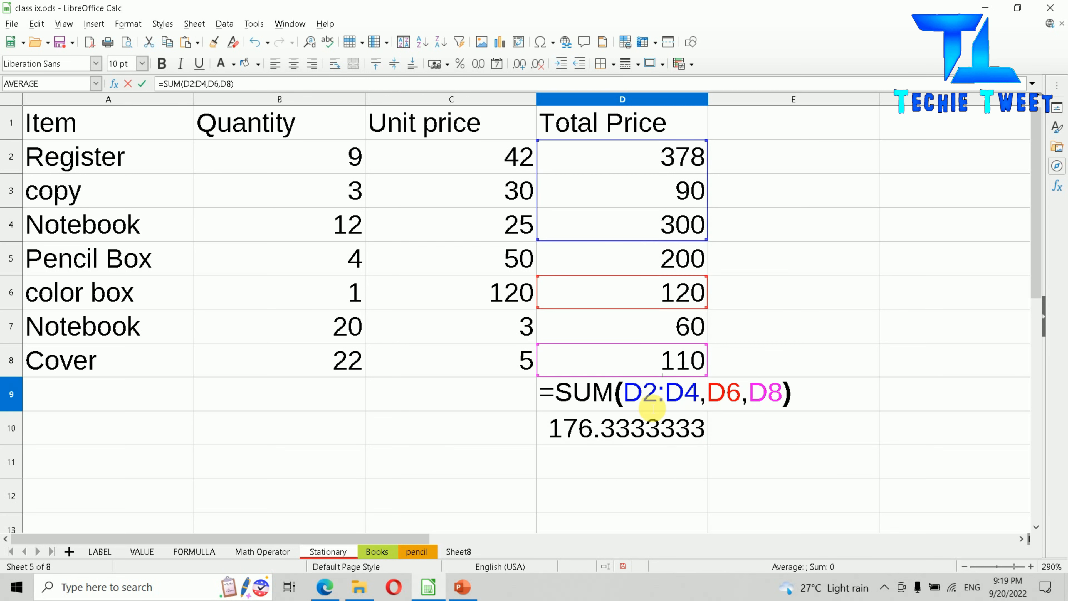